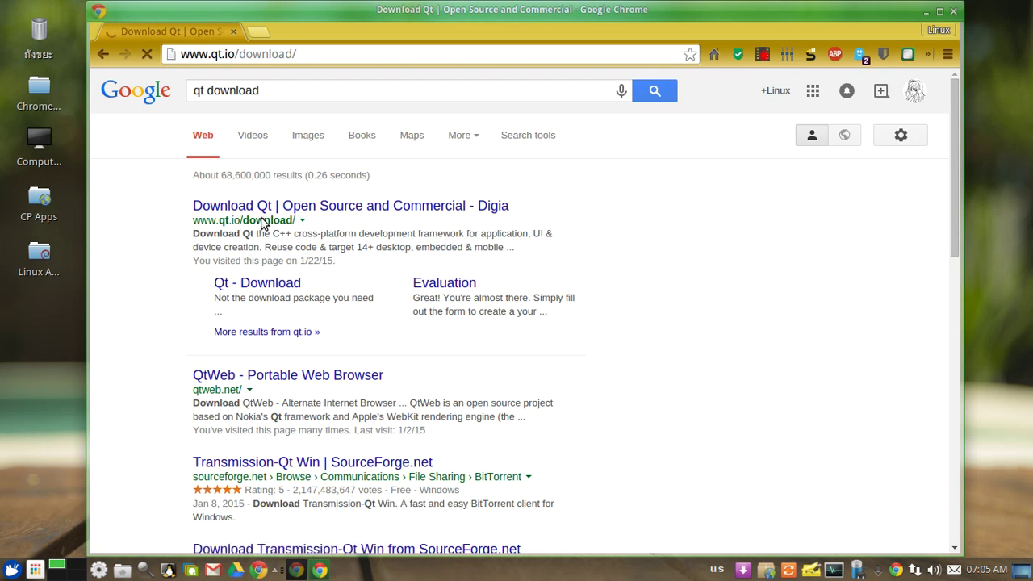
Step: Start downloading the Qt 5.4.0 offline installer for Linux 64-bit from the Community download page and show the browser's download list
{"action": "scroll", "coordinate": [261, 219], "scroll_direction": "down", "scroll_amount": 1}
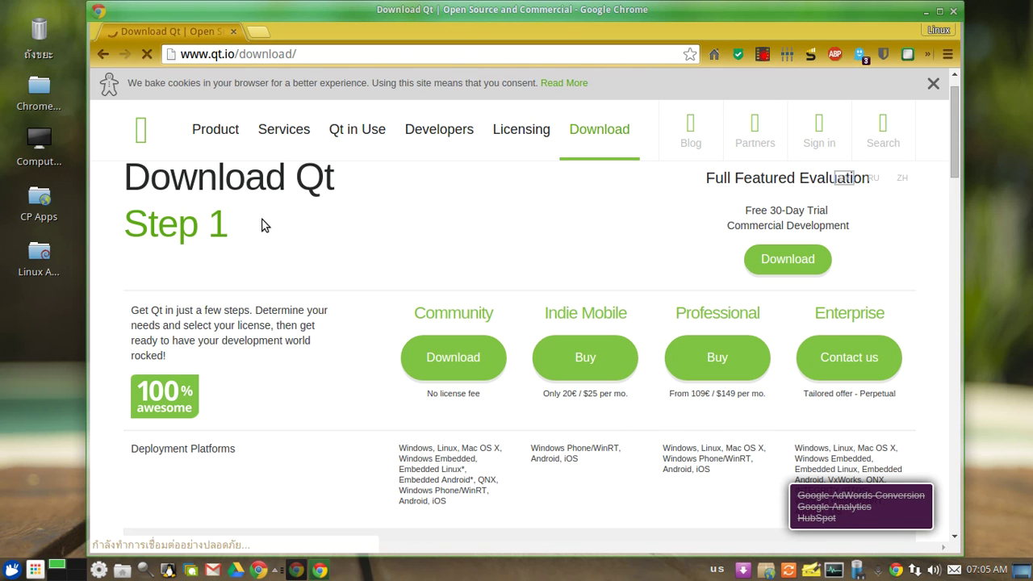
{"action": "left_click", "coordinate": [455, 365]}
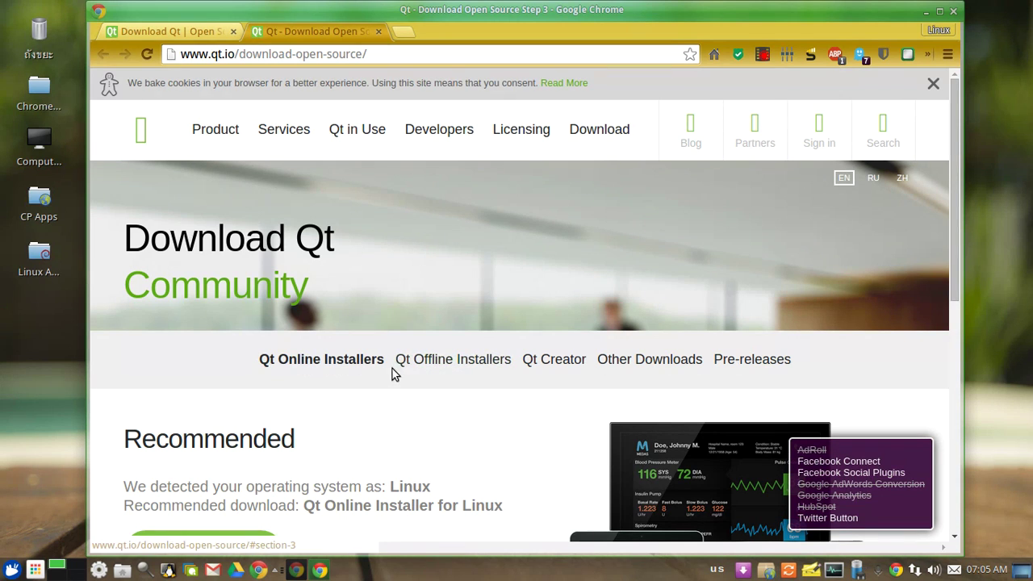
{"action": "left_click", "coordinate": [434, 364]}
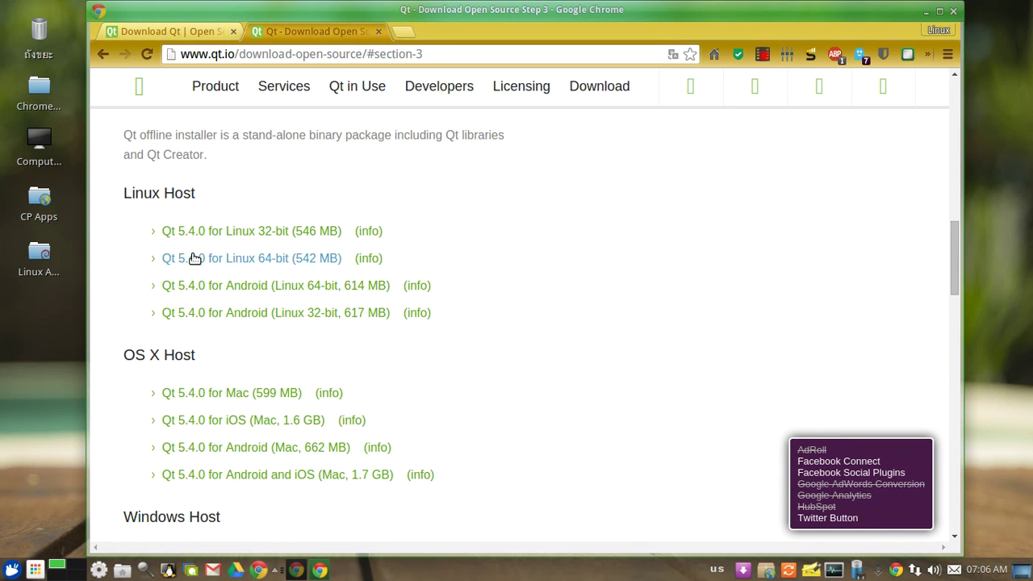
{"action": "right_click", "coordinate": [260, 264]}
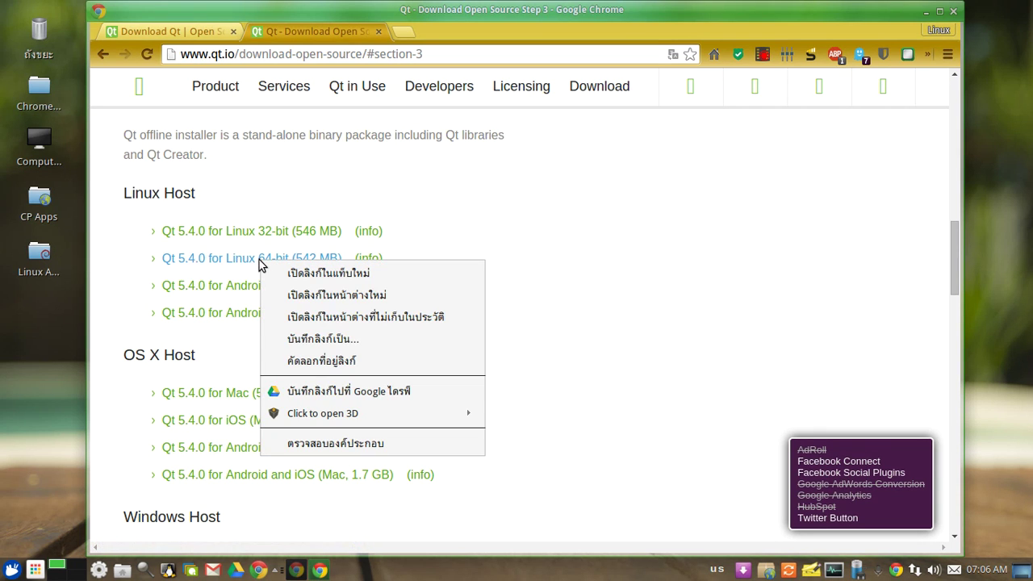
{"action": "left_click", "coordinate": [390, 250]}
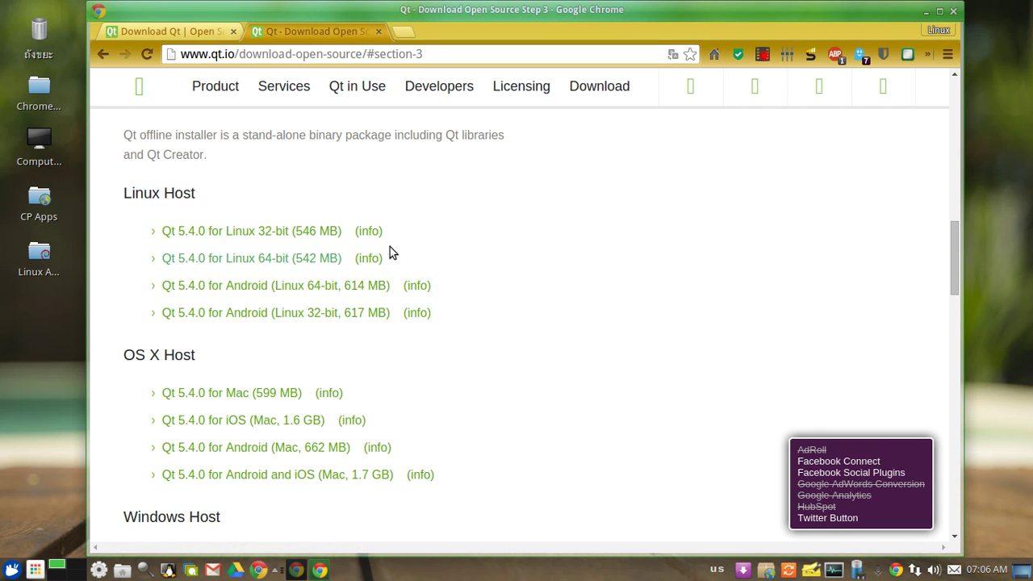
{"action": "left_click", "coordinate": [319, 260]}
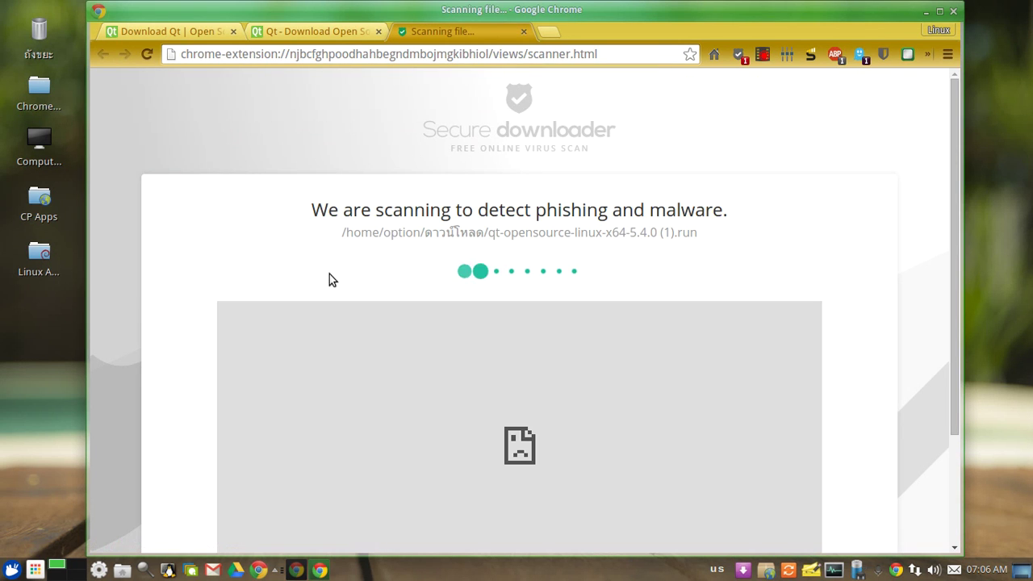
{"action": "left_click", "coordinate": [948, 55]}
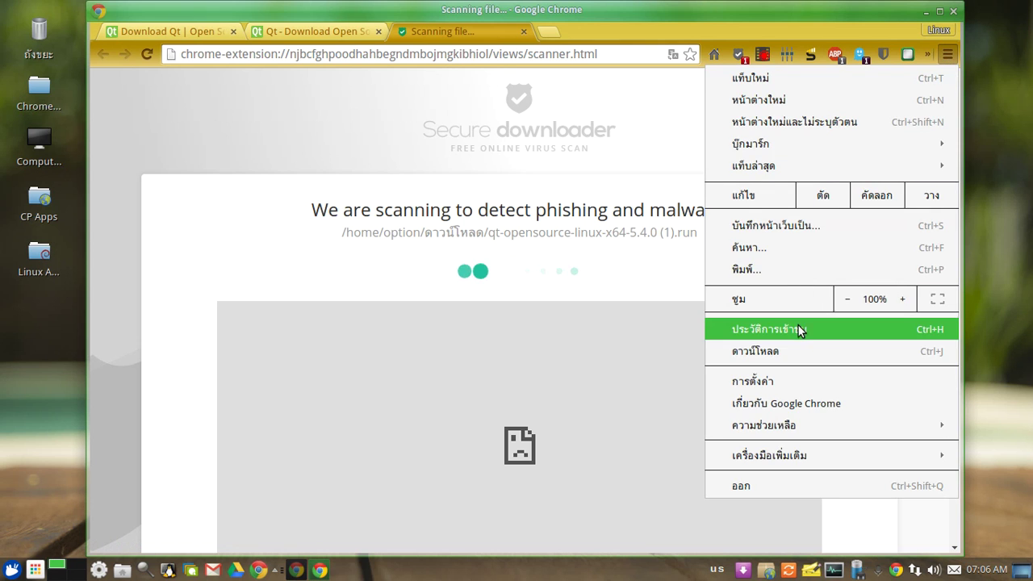
{"action": "left_click", "coordinate": [790, 349]}
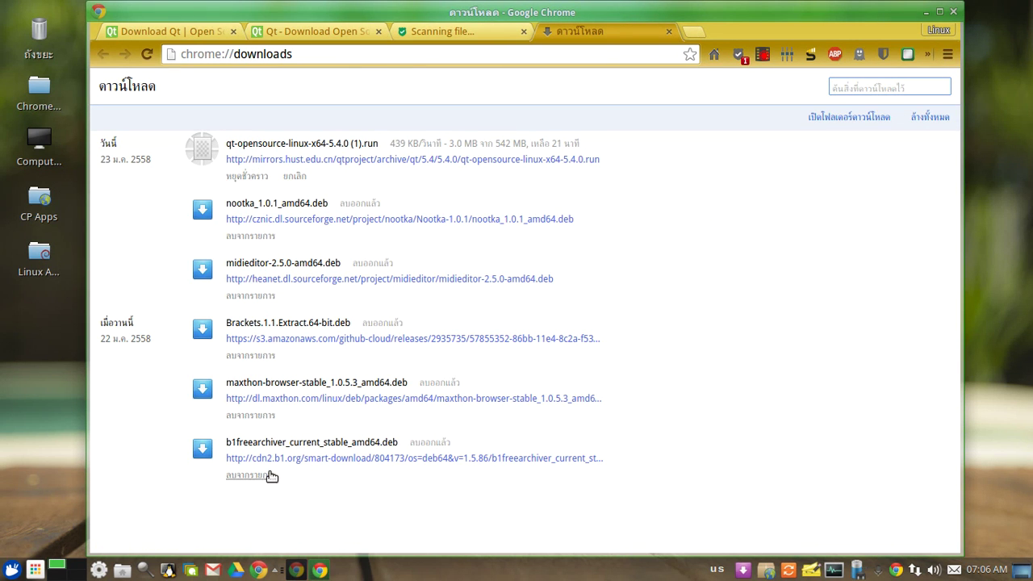
Step: Open the Downloads folder in the File Manager and select the existing qt-opensource-linux-x64-5.4.0.run file
{"action": "left_click", "coordinate": [124, 570]}
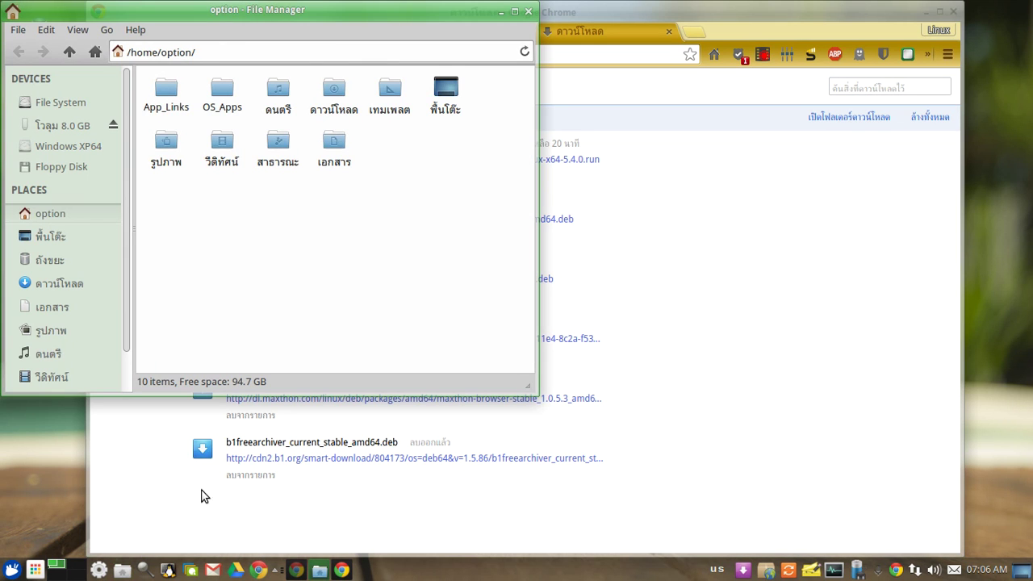
{"action": "double_click", "coordinate": [339, 113]}
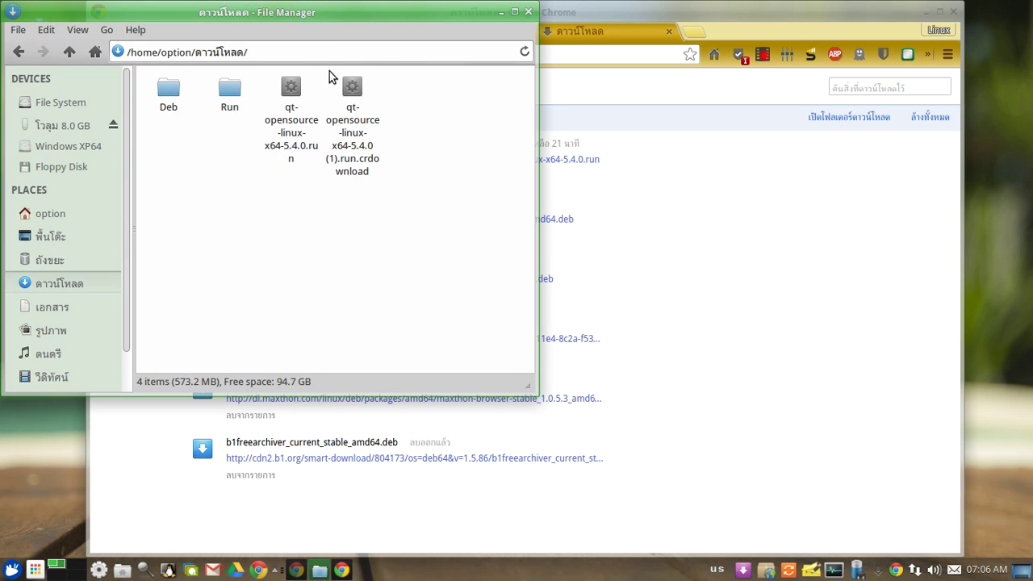
{"action": "left_click_drag", "start_coordinate": [392, 14], "coordinate": [861, 176]}
{"action": "left_click", "coordinate": [785, 282]}
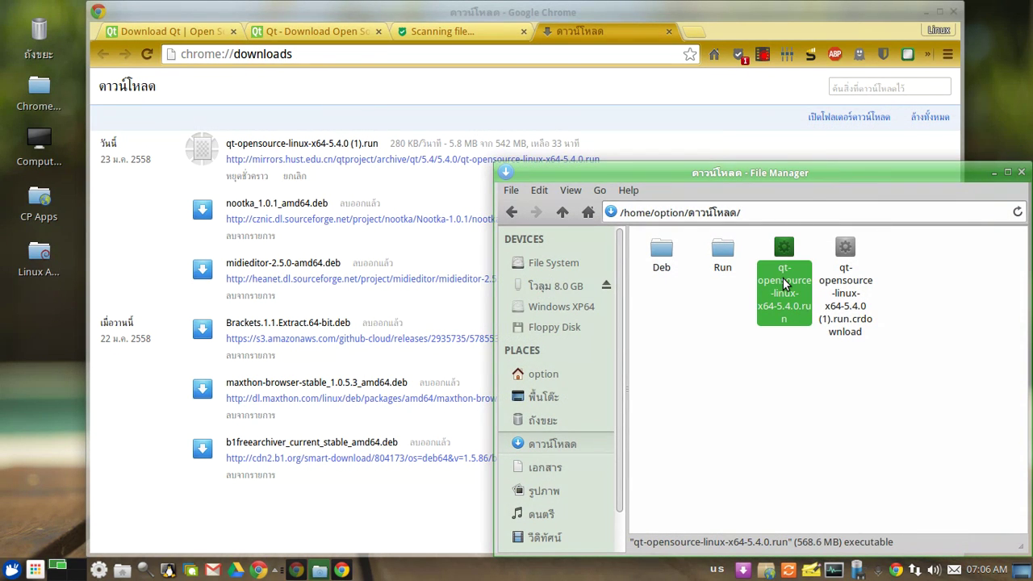
Step: Cancel the running duplicate download of the Qt installer and minimise the browser window
{"action": "left_click", "coordinate": [294, 176]}
{"action": "left_click", "coordinate": [606, 185]}
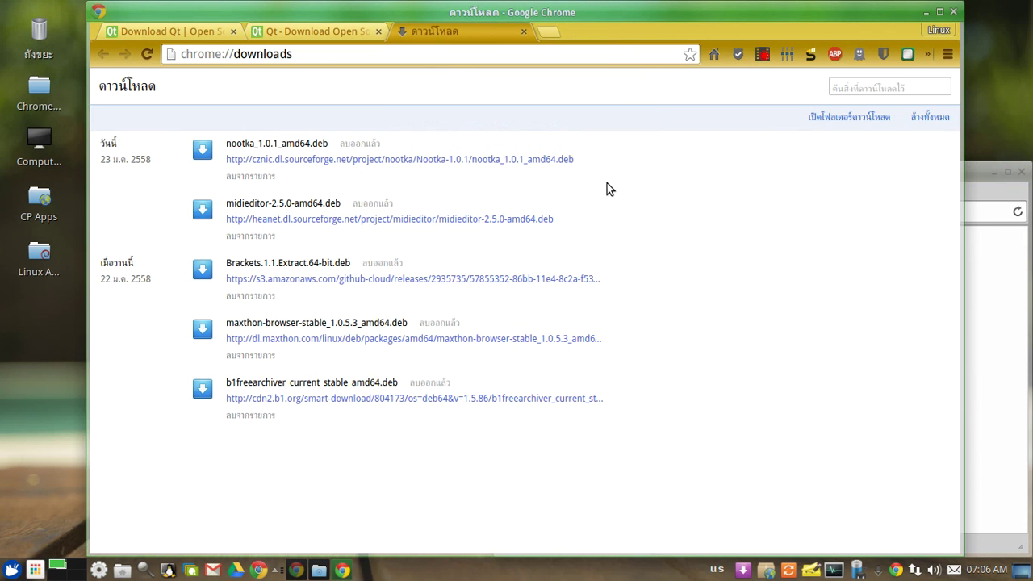
{"action": "left_click", "coordinate": [994, 265]}
{"action": "left_click", "coordinate": [792, 279]}
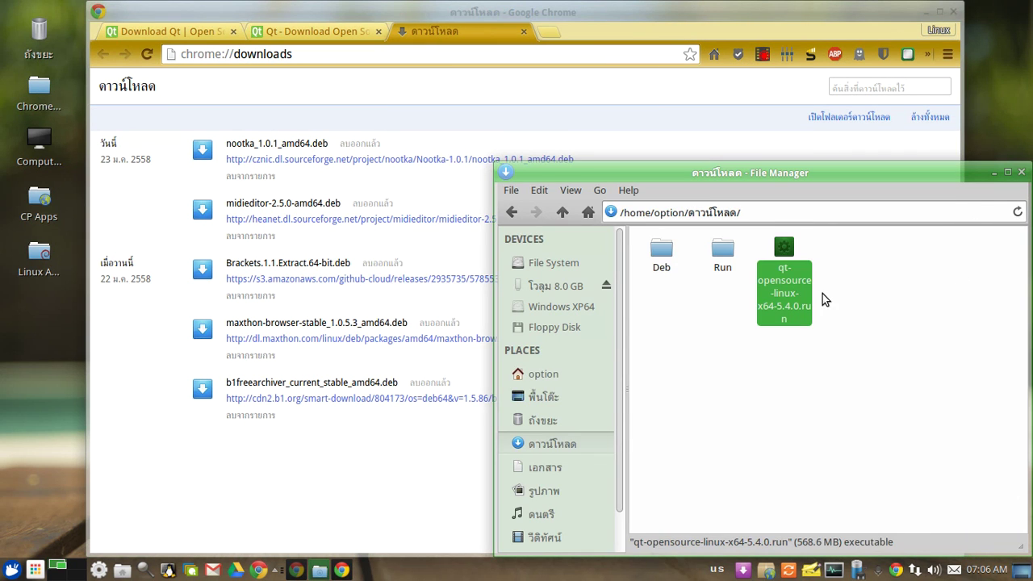
{"action": "left_click", "coordinate": [926, 12]}
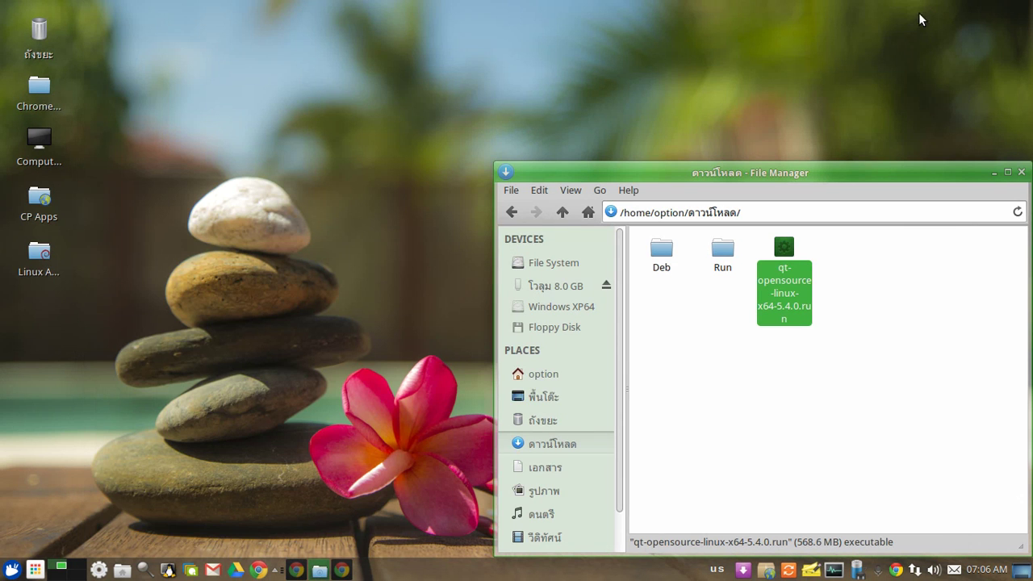
Step: Execute the downloaded qt-opensource-linux-x64-5.4.0.run file to start the Qt 5.4.0 setup wizard
{"action": "right_click", "coordinate": [783, 287]}
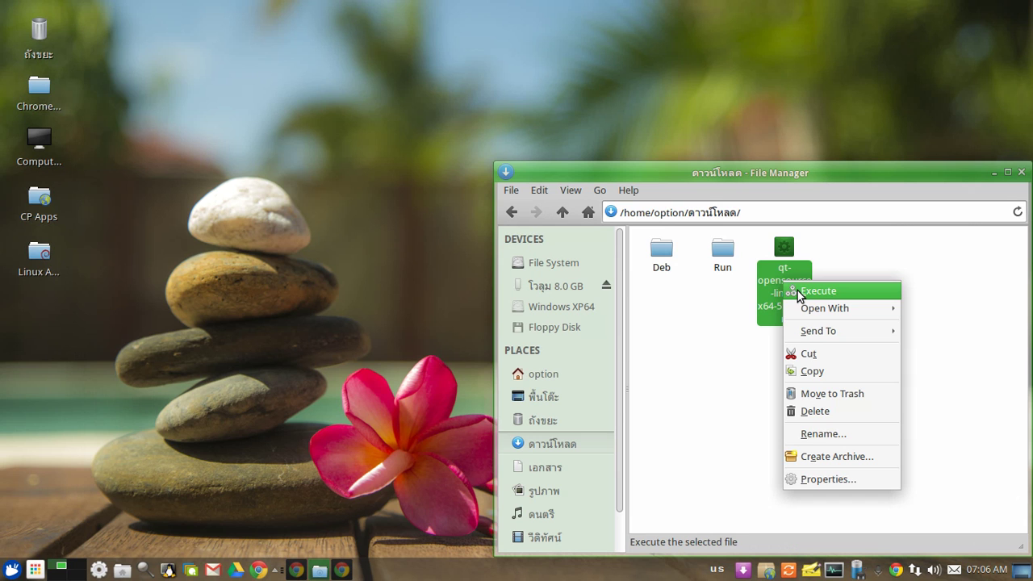
{"action": "left_click_drag", "start_coordinate": [812, 176], "coordinate": [408, 5]}
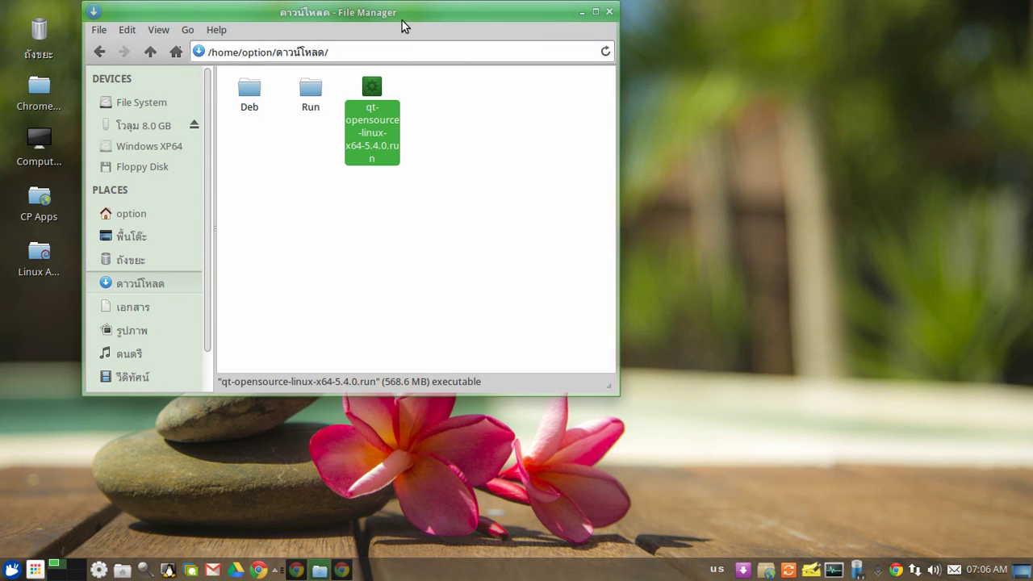
{"action": "right_click", "coordinate": [388, 117]}
{"action": "left_click", "coordinate": [401, 121]}
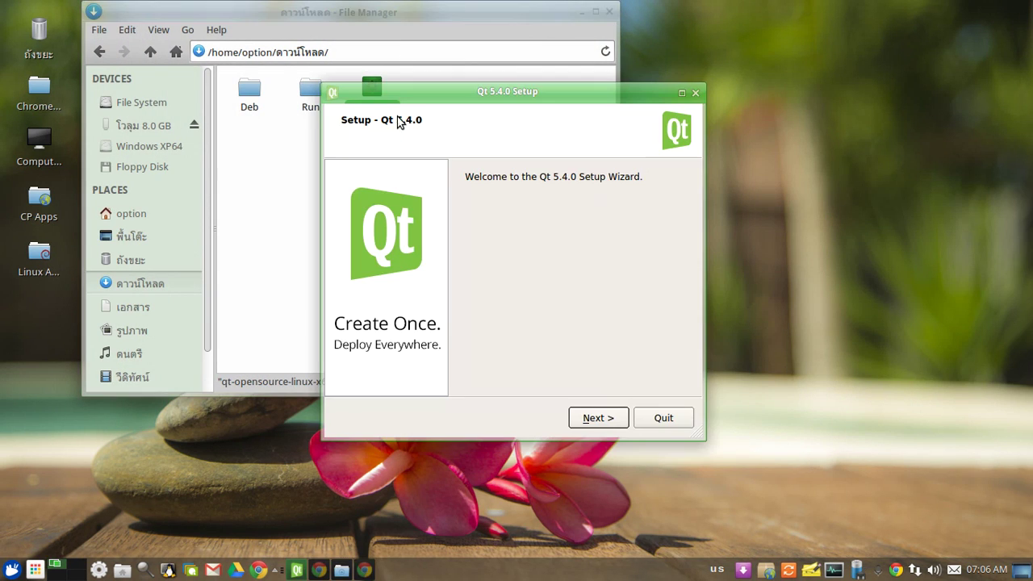
Step: Check the home folder and accept /home/option/Qt5.4.0 as the installation folder in the Qt setup wizard
{"action": "left_click", "coordinate": [605, 417]}
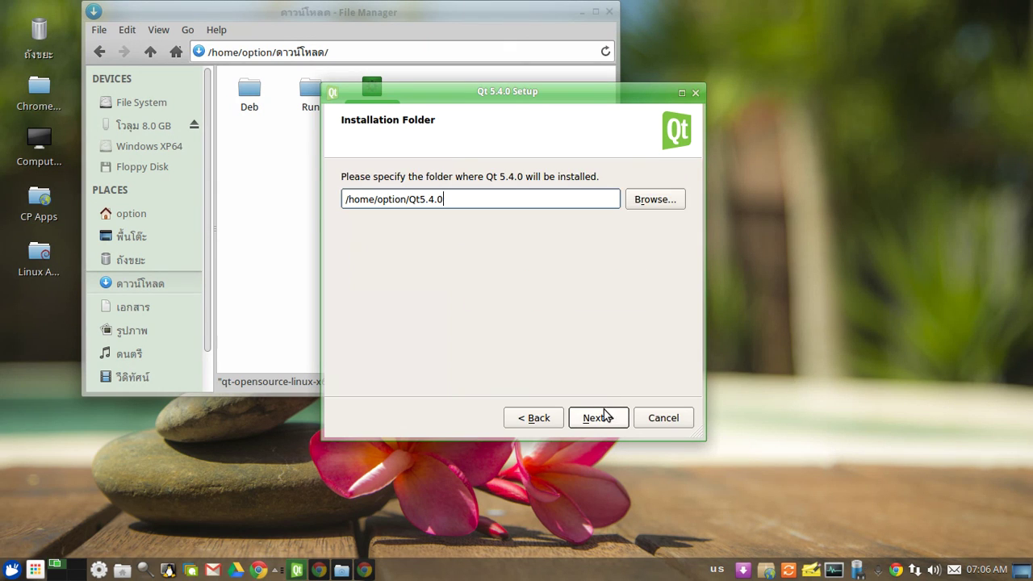
{"action": "left_click_drag", "start_coordinate": [474, 206], "coordinate": [324, 194]}
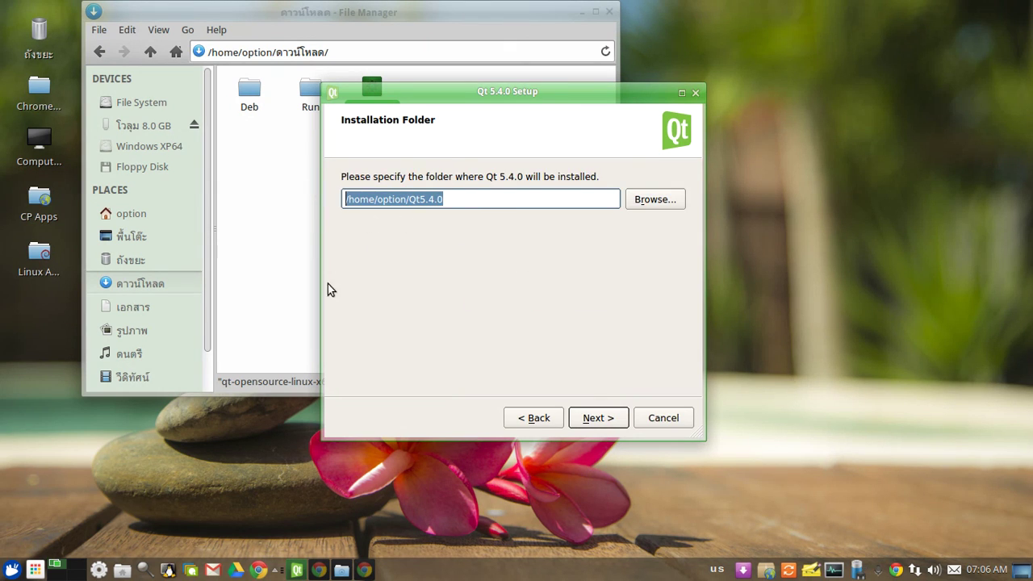
{"action": "left_click", "coordinate": [149, 216]}
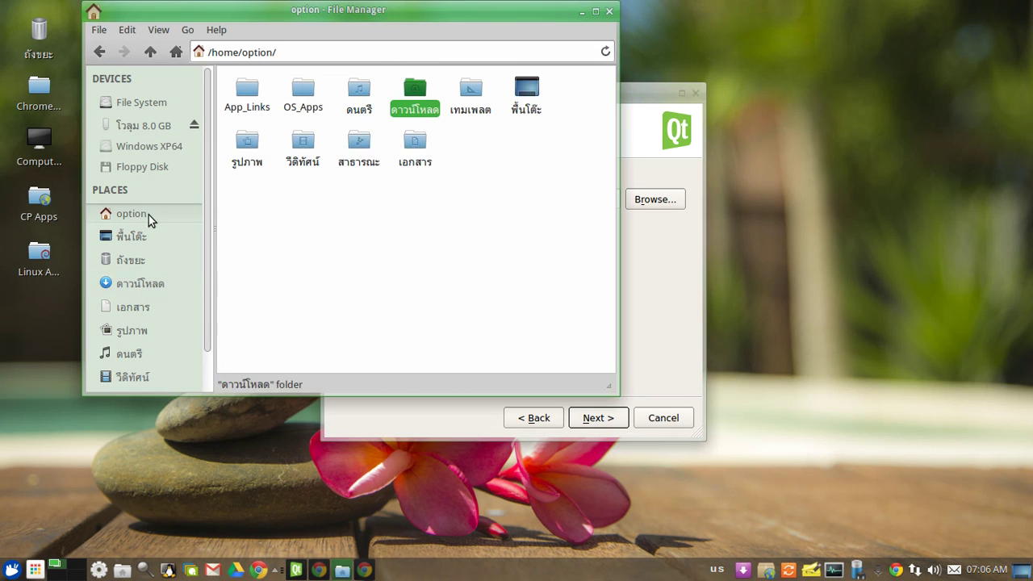
{"action": "left_click", "coordinate": [638, 250]}
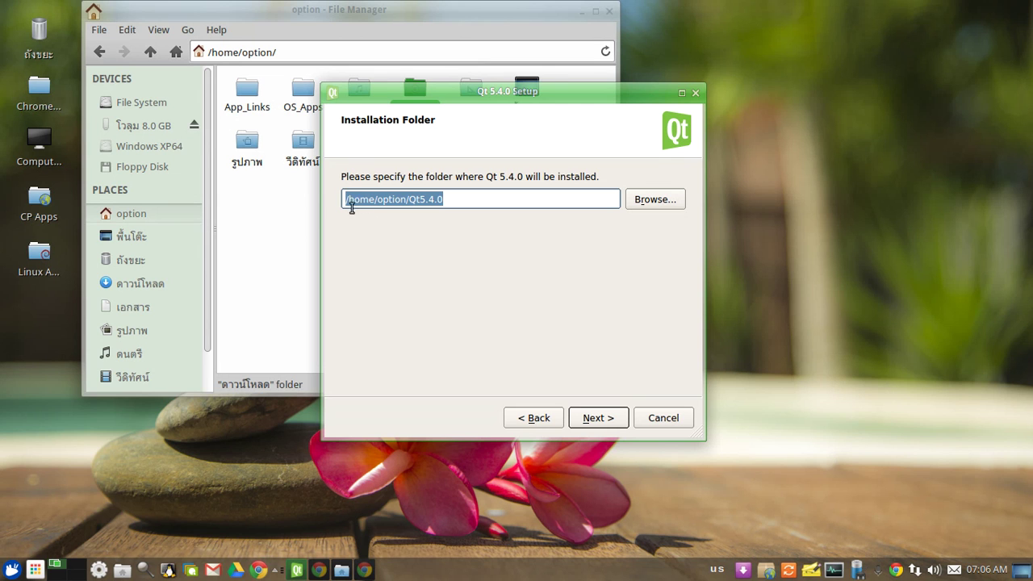
{"action": "left_click_drag", "start_coordinate": [500, 97], "coordinate": [824, 211]}
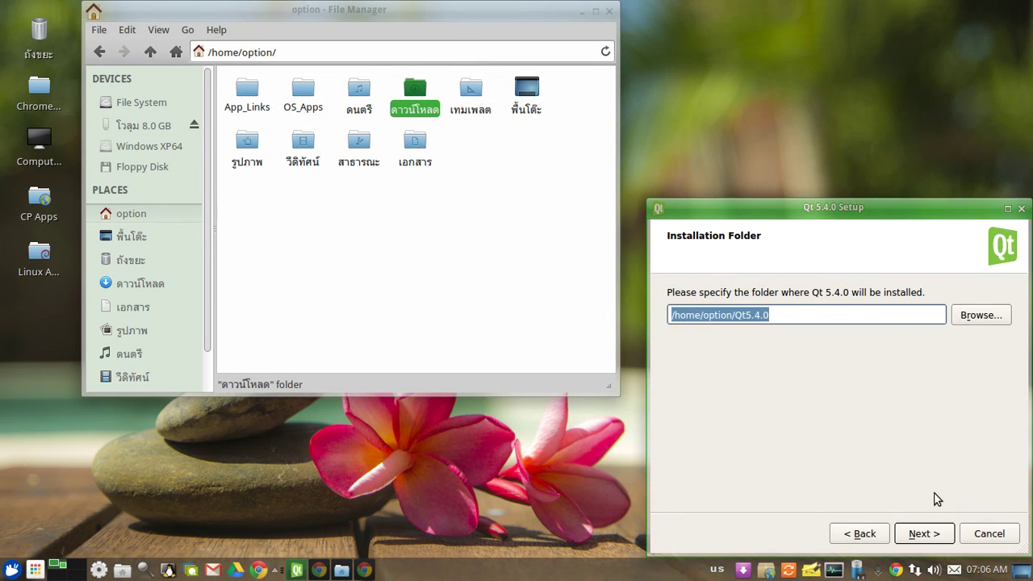
{"action": "left_click", "coordinate": [936, 535]}
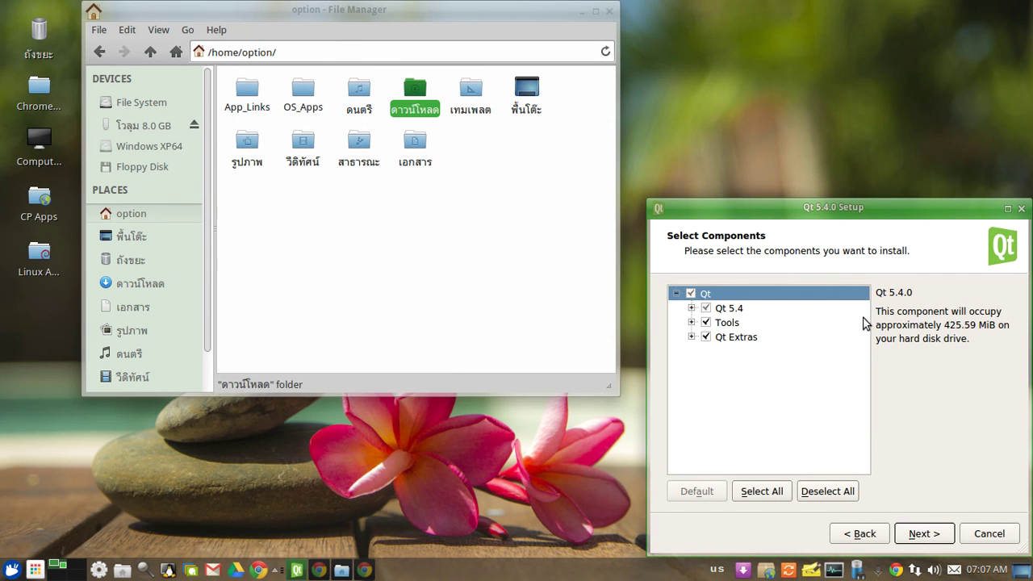
Step: Arrange the setup wizard and File Manager windows apart so both are fully visible, and clear the file selection
{"action": "left_click_drag", "start_coordinate": [850, 208], "coordinate": [286, 10]}
{"action": "left_click_drag", "start_coordinate": [475, 20], "coordinate": [889, 171]}
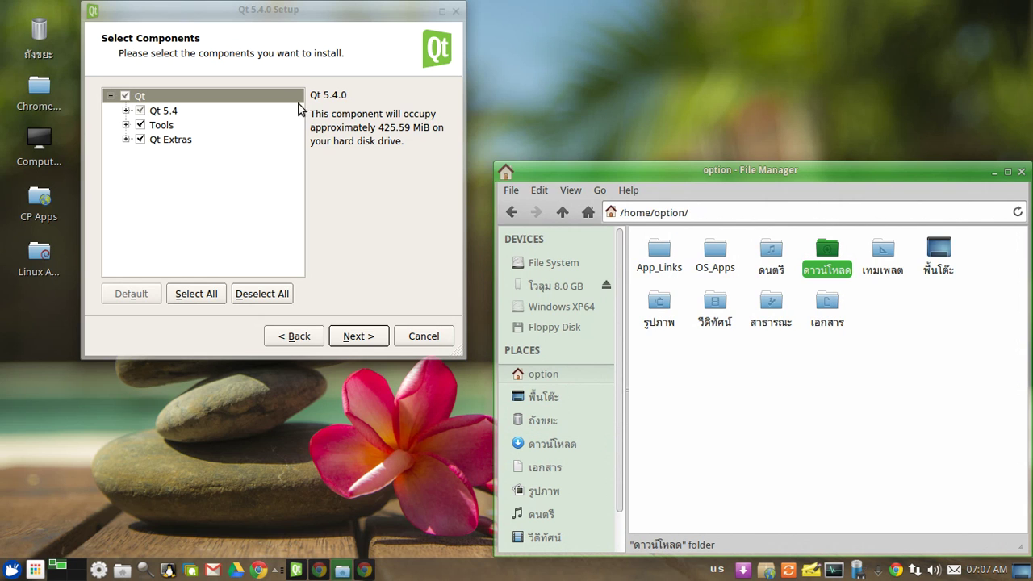
{"action": "left_click", "coordinate": [809, 371]}
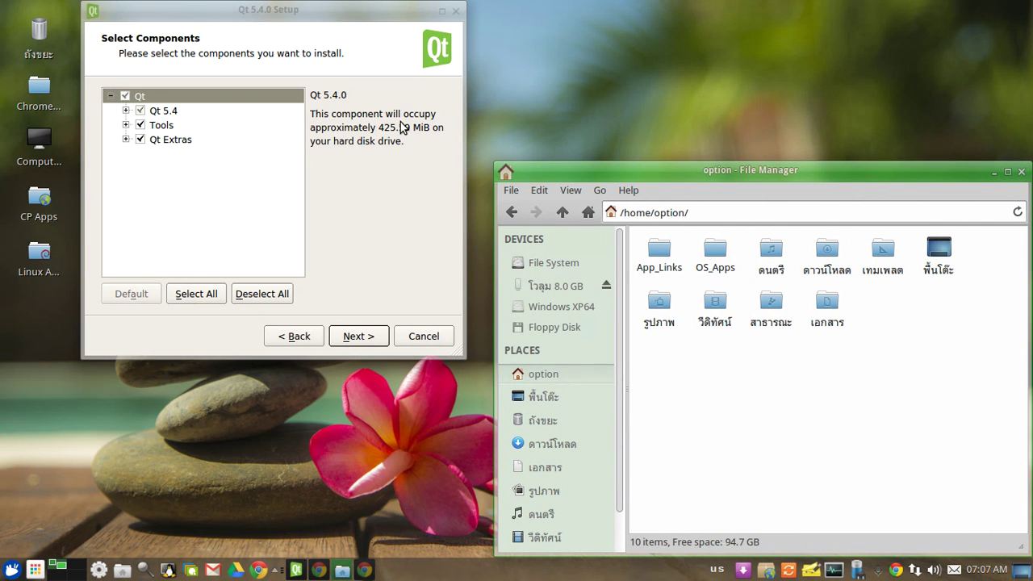
Step: Add the Source Components under Qt 5.4 to the installation and check the contents of Tools and Qt Extras
{"action": "left_click", "coordinate": [126, 111]}
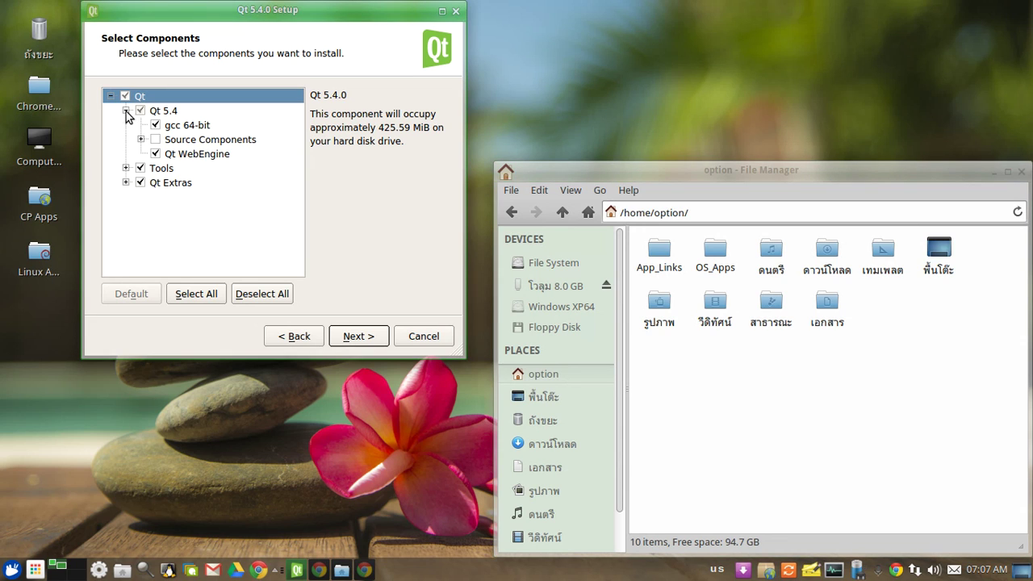
{"action": "left_click", "coordinate": [141, 139]}
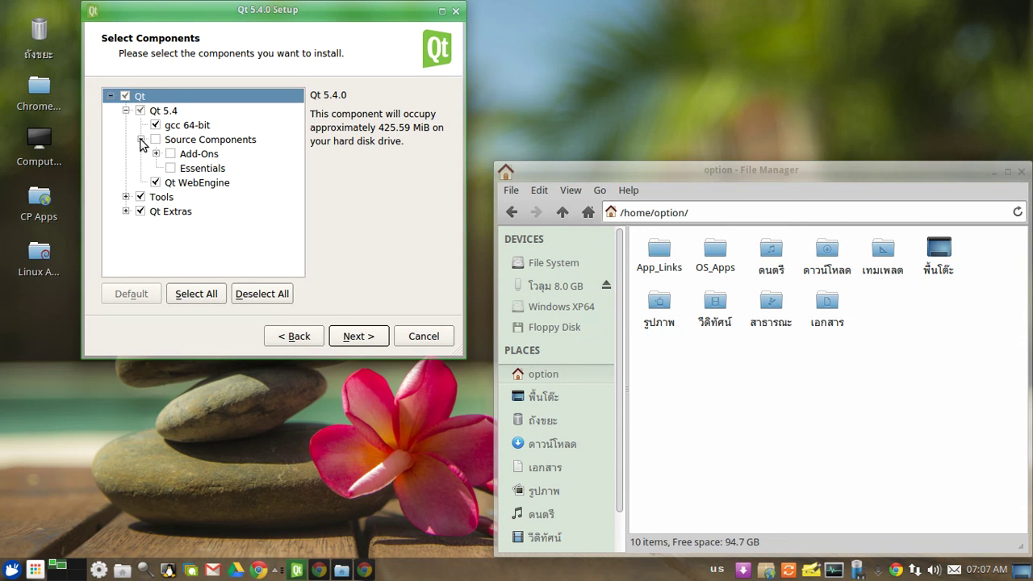
{"action": "left_click", "coordinate": [156, 141]}
{"action": "left_click", "coordinate": [141, 140]}
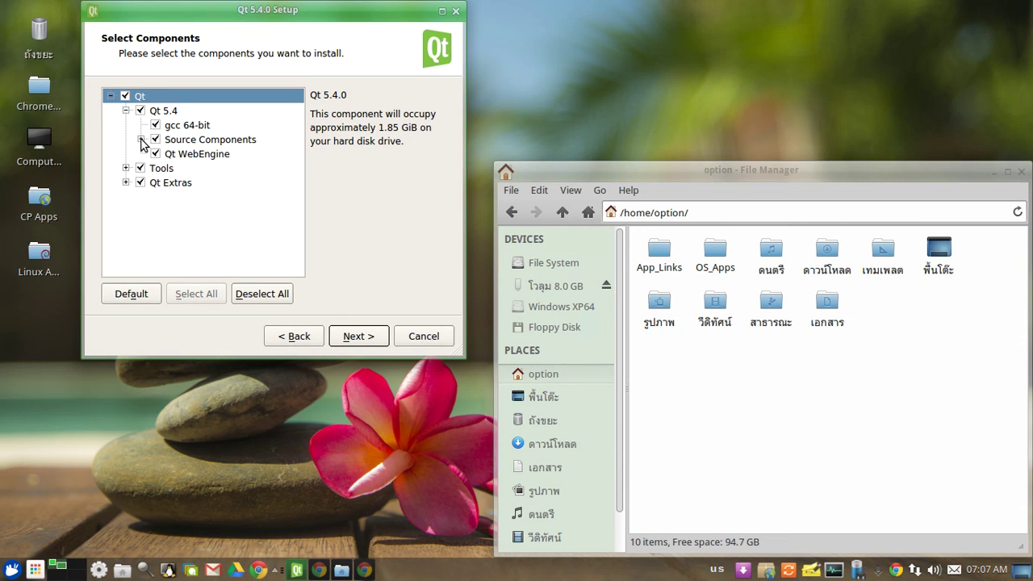
{"action": "left_click", "coordinate": [126, 168]}
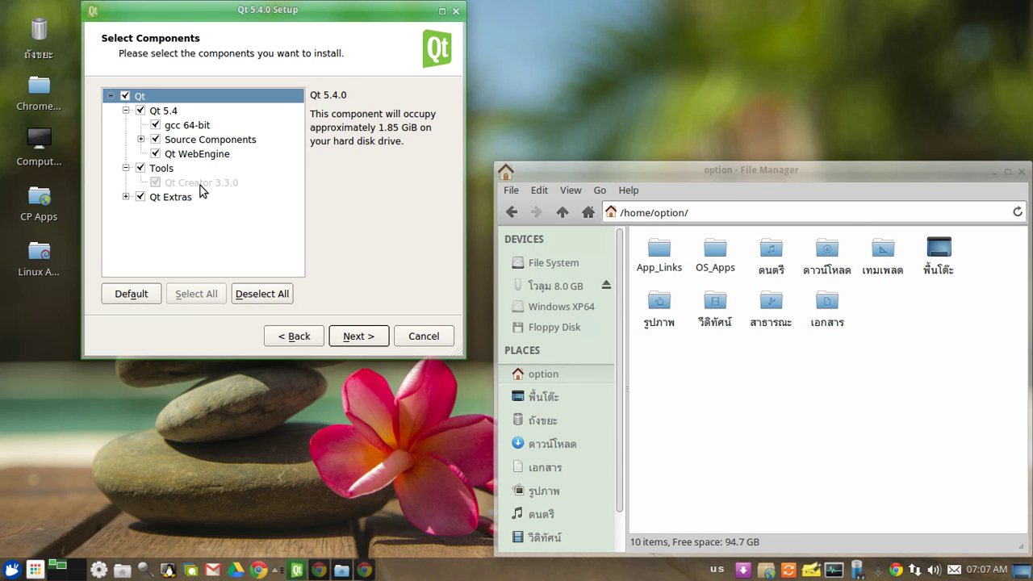
{"action": "left_click", "coordinate": [126, 168]}
{"action": "left_click", "coordinate": [127, 182]}
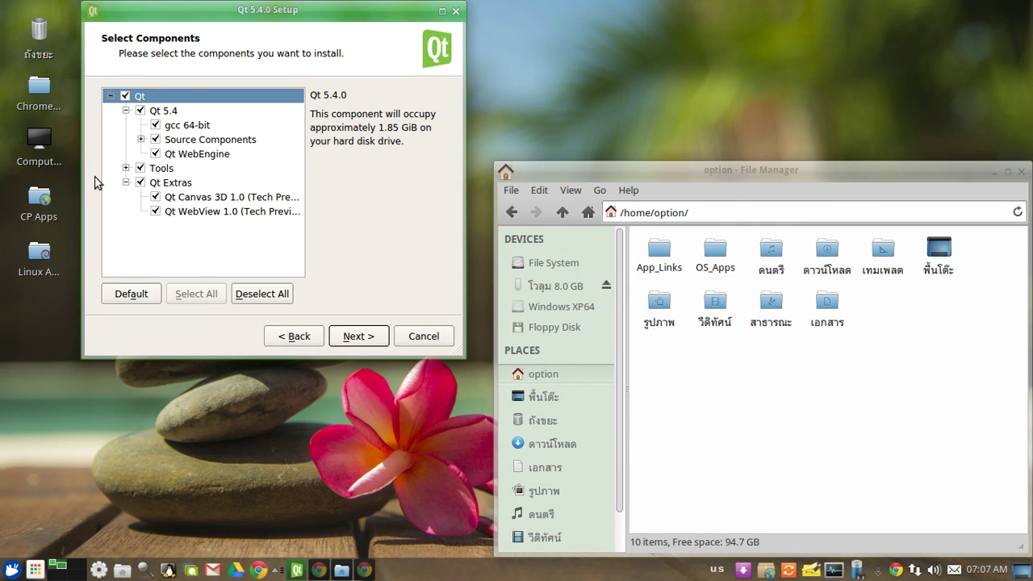
{"action": "left_click", "coordinate": [126, 182]}
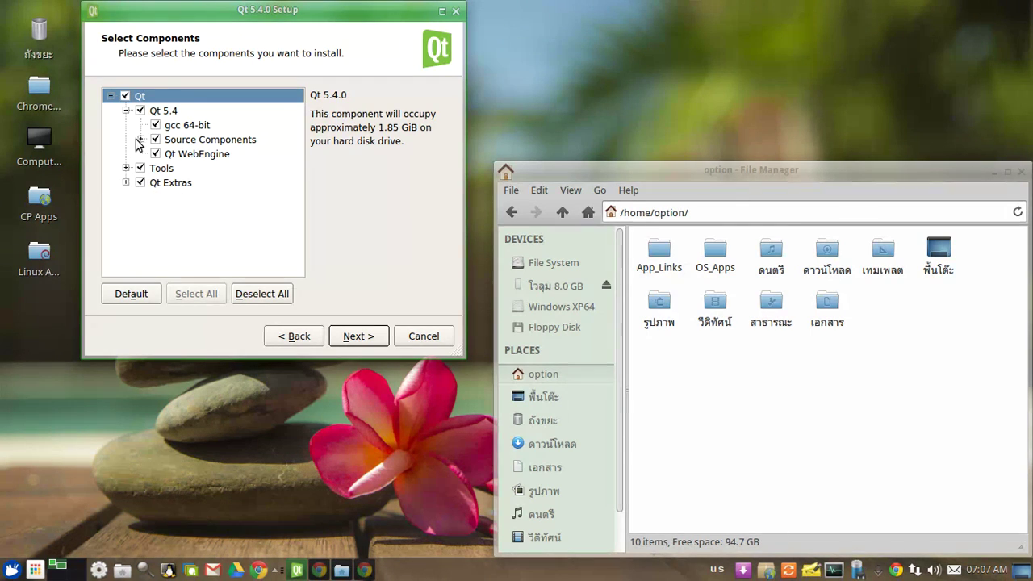
Step: Continue to the license agreement, agree to its terms and proceed to the Ready to Install page
{"action": "left_click", "coordinate": [365, 337]}
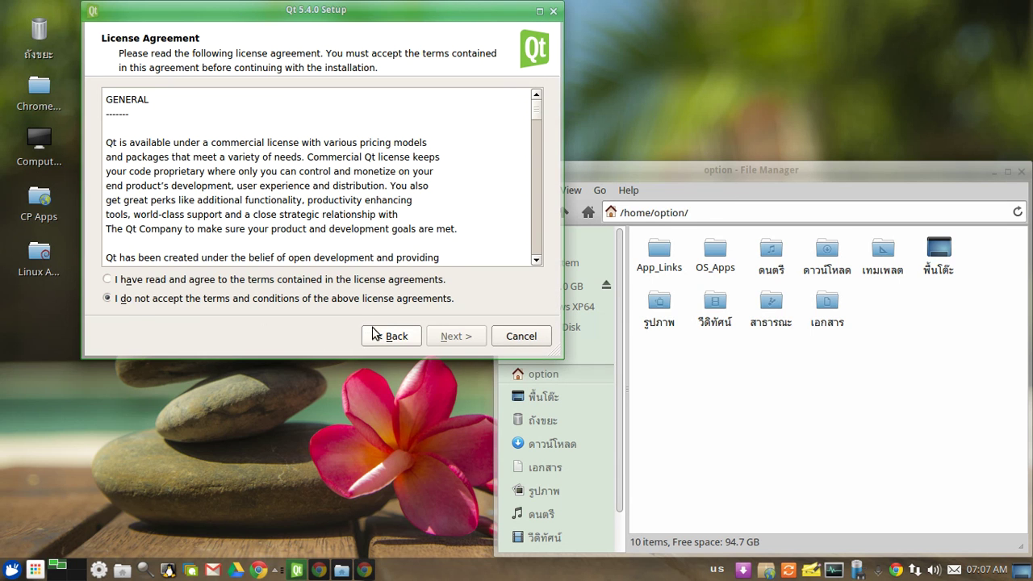
{"action": "left_click", "coordinate": [355, 281]}
{"action": "left_click_drag", "start_coordinate": [536, 109], "coordinate": [532, 267]}
{"action": "left_click", "coordinate": [474, 336]}
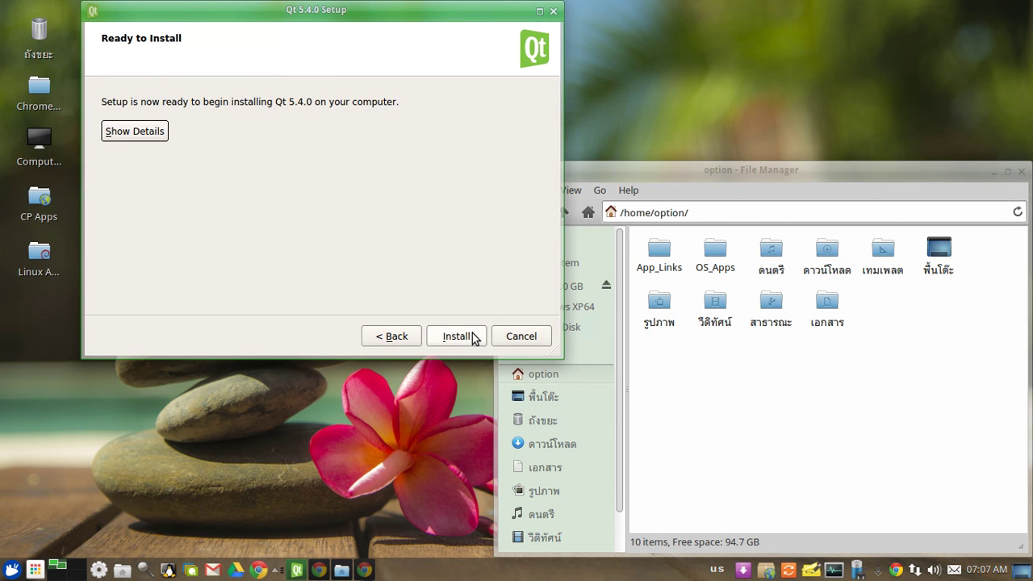
Step: Show the installation details and examine the selected components and their dependencies through the end of the list
{"action": "left_click", "coordinate": [159, 135]}
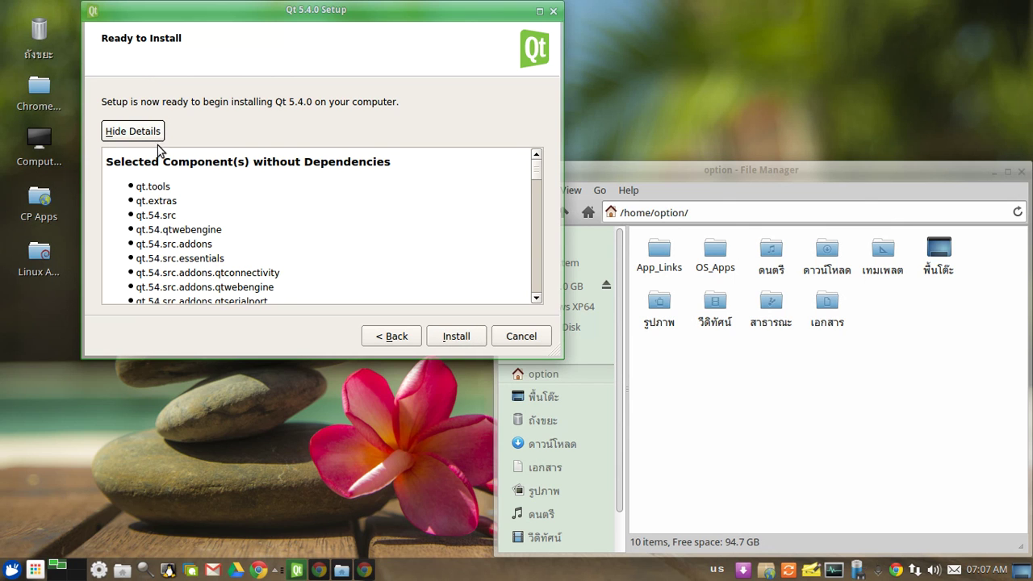
{"action": "left_click", "coordinate": [535, 172]}
{"action": "left_click_drag", "start_coordinate": [535, 172], "coordinate": [537, 301]}
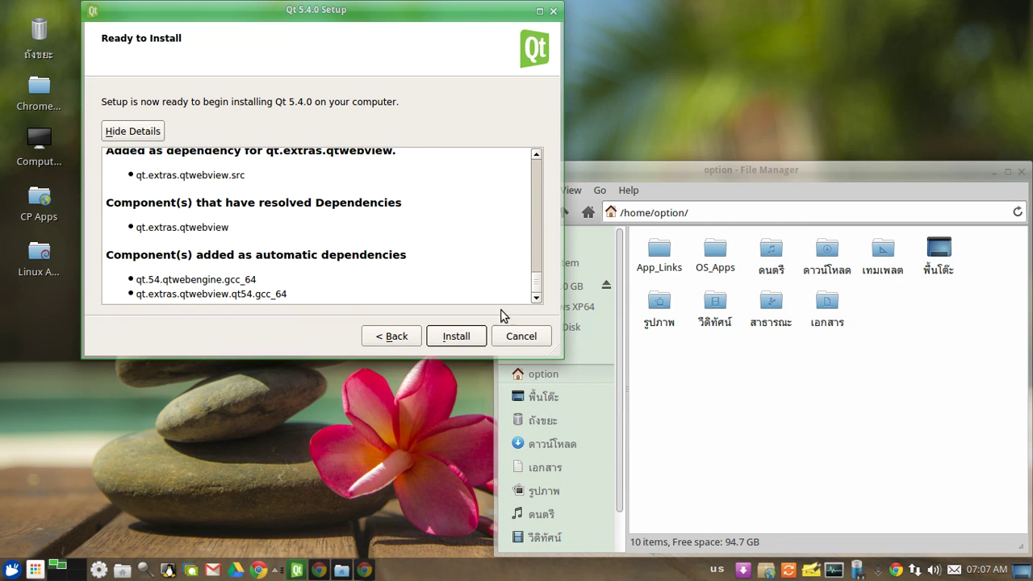
Step: Run the Qt 5.4.0 installation with its details shown, and finish the wizard with Launch Qt Creator enabled
{"action": "left_click_drag", "start_coordinate": [532, 285], "coordinate": [546, 162]}
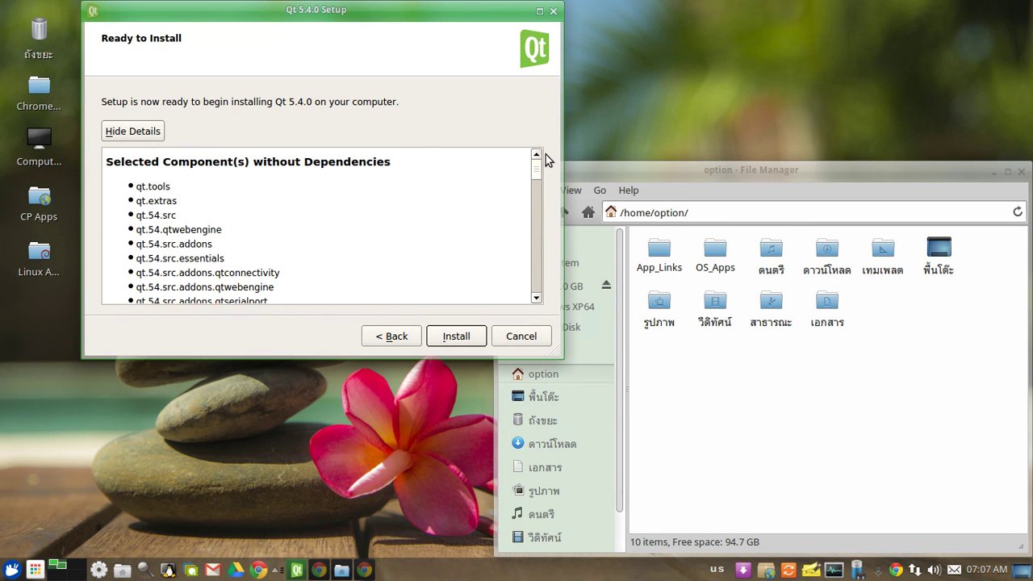
{"action": "left_click", "coordinate": [465, 337]}
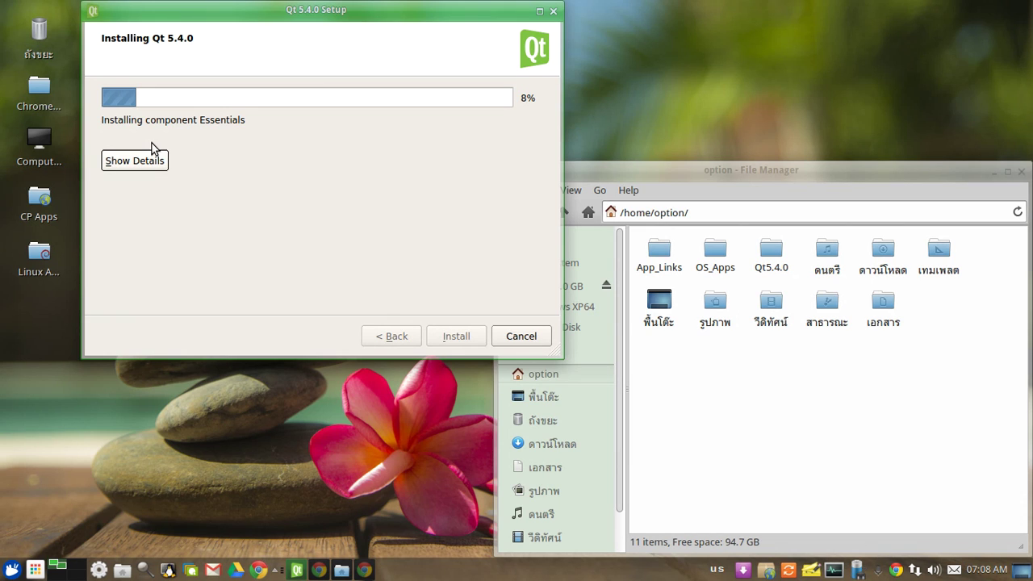
{"action": "left_click", "coordinate": [113, 161]}
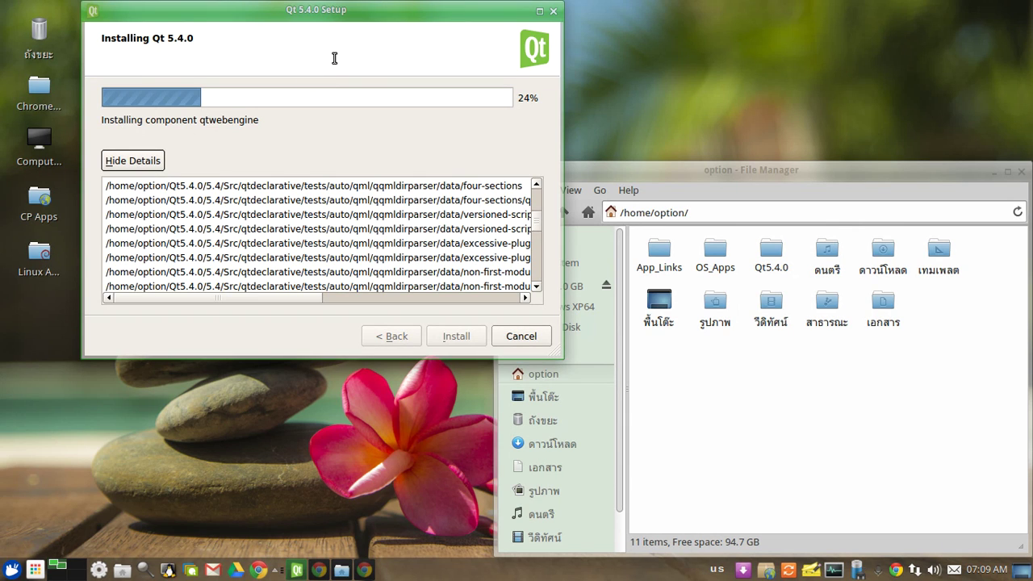
{"action": "left_click", "coordinate": [714, 371]}
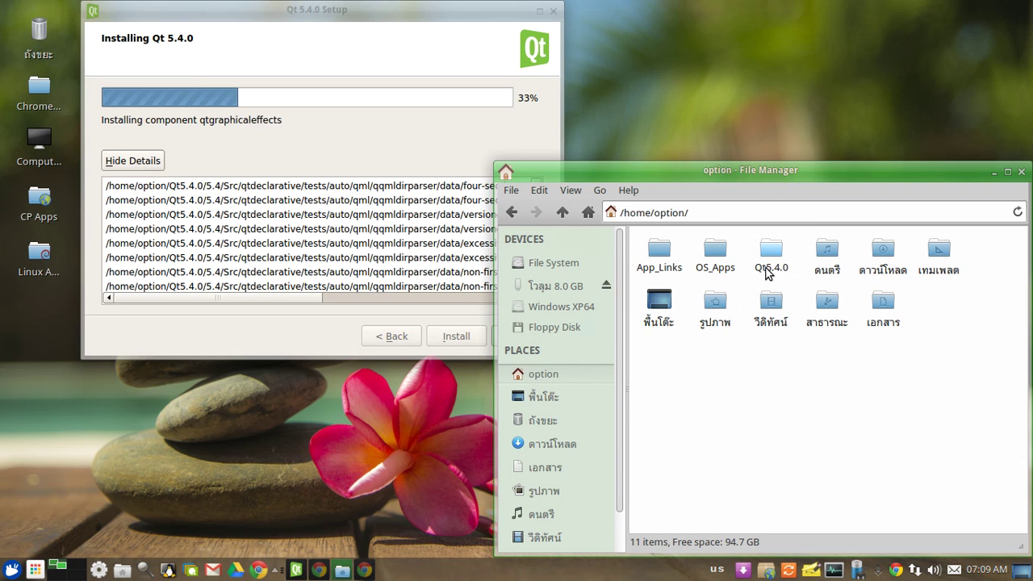
{"action": "left_click", "coordinate": [450, 9]}
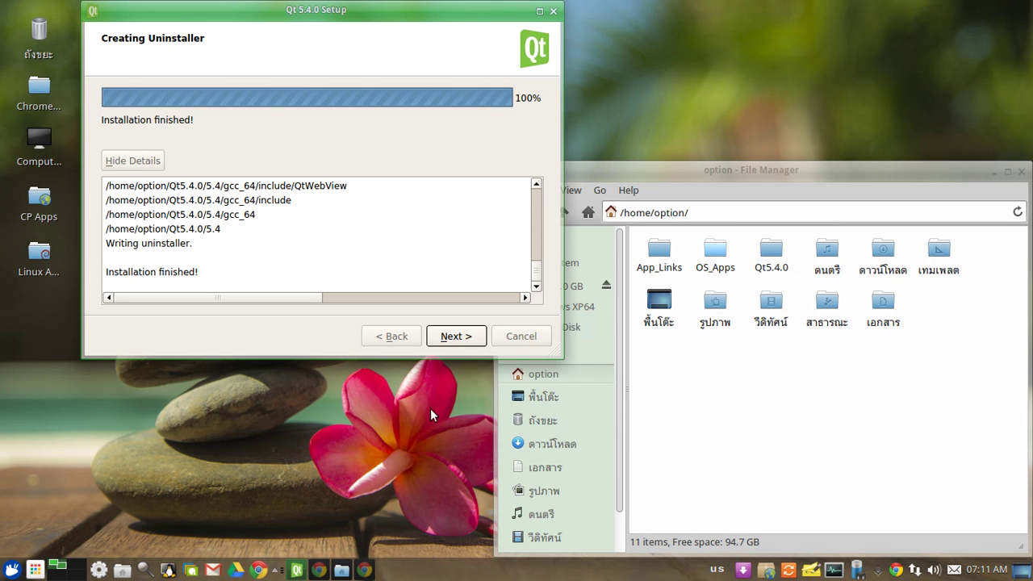
{"action": "left_click", "coordinate": [464, 338]}
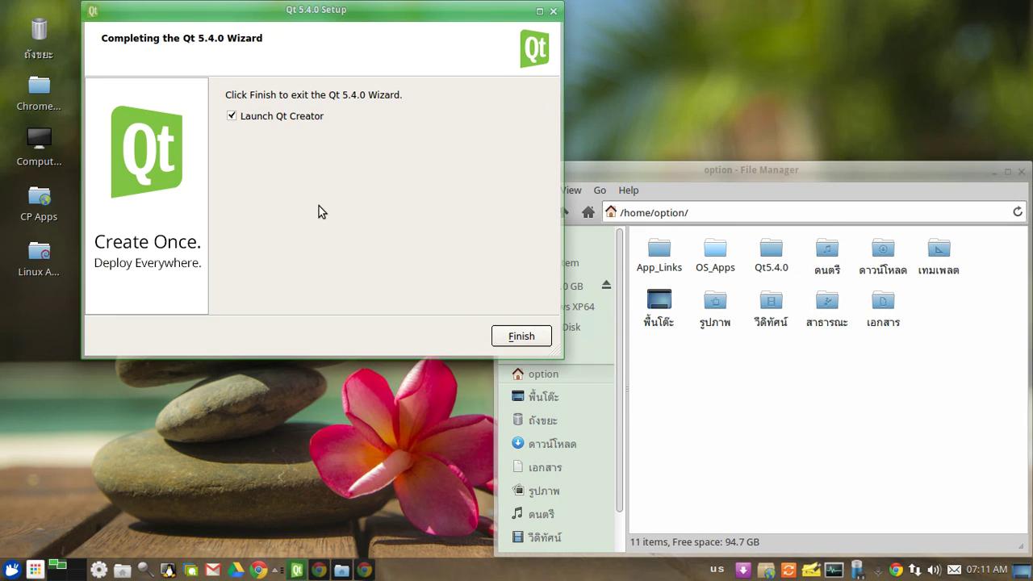
{"action": "left_click", "coordinate": [522, 337]}
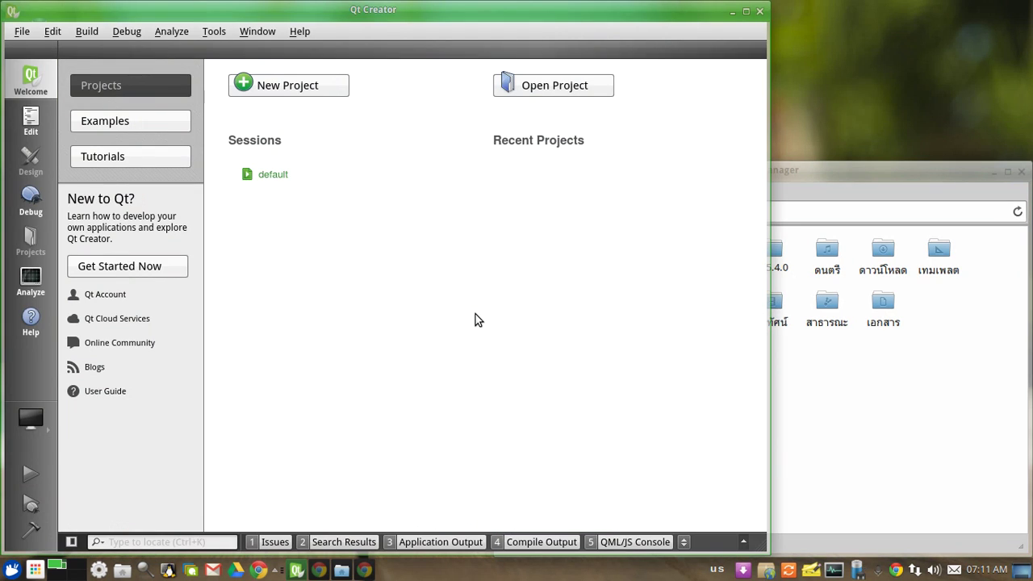
Step: Minimize the File Manager window and move the Qt Creator window clear of the desktop icons
{"action": "left_click", "coordinate": [992, 170]}
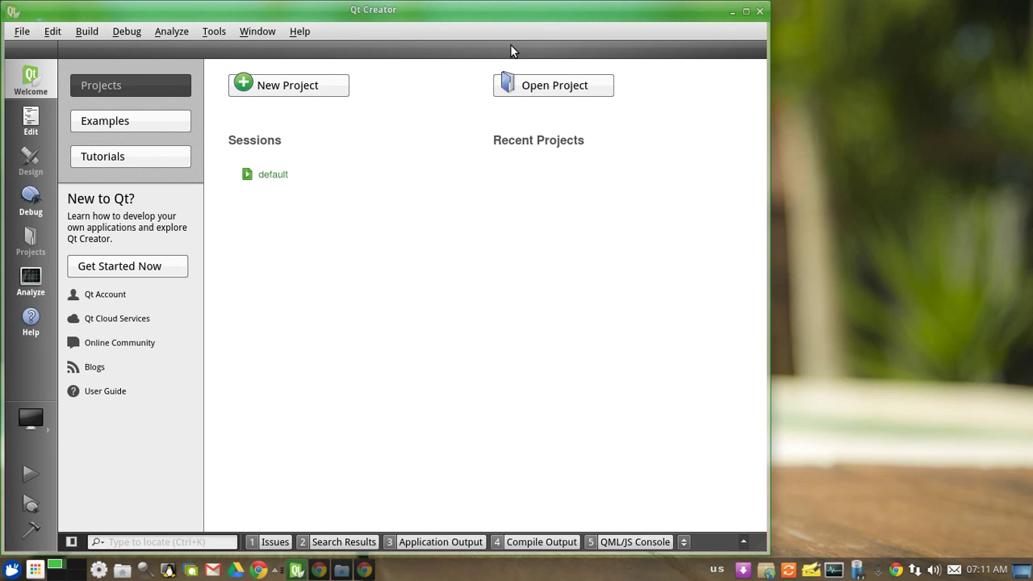
{"action": "left_click_drag", "start_coordinate": [507, 15], "coordinate": [592, 8]}
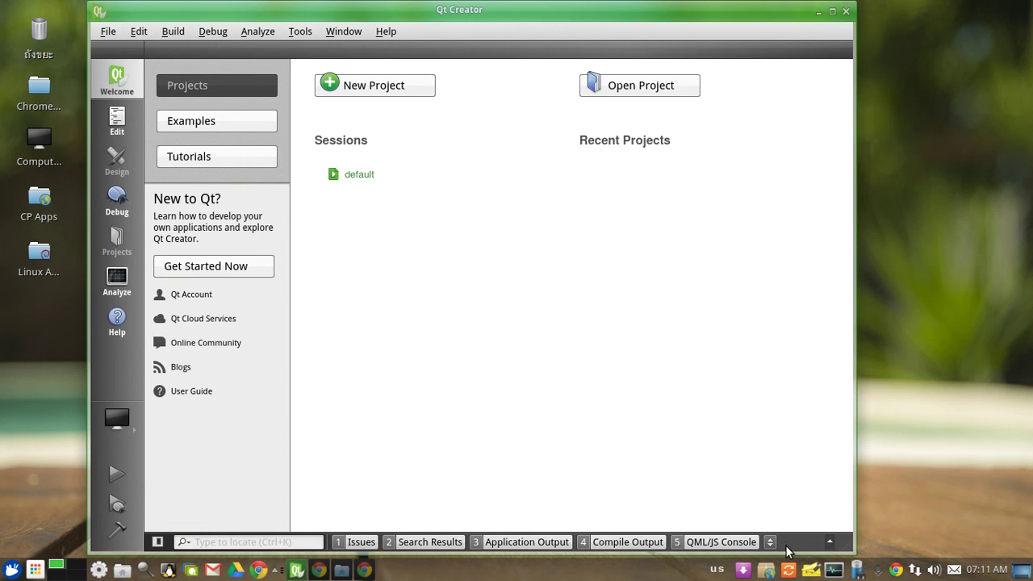
{"action": "mouse_move", "coordinate": [788, 547]}
{"action": "left_mouse_down"}
{"action": "mouse_move", "coordinate": [791, 527]}
{"action": "mouse_move", "coordinate": [789, 548]}
{"action": "left_mouse_up"}
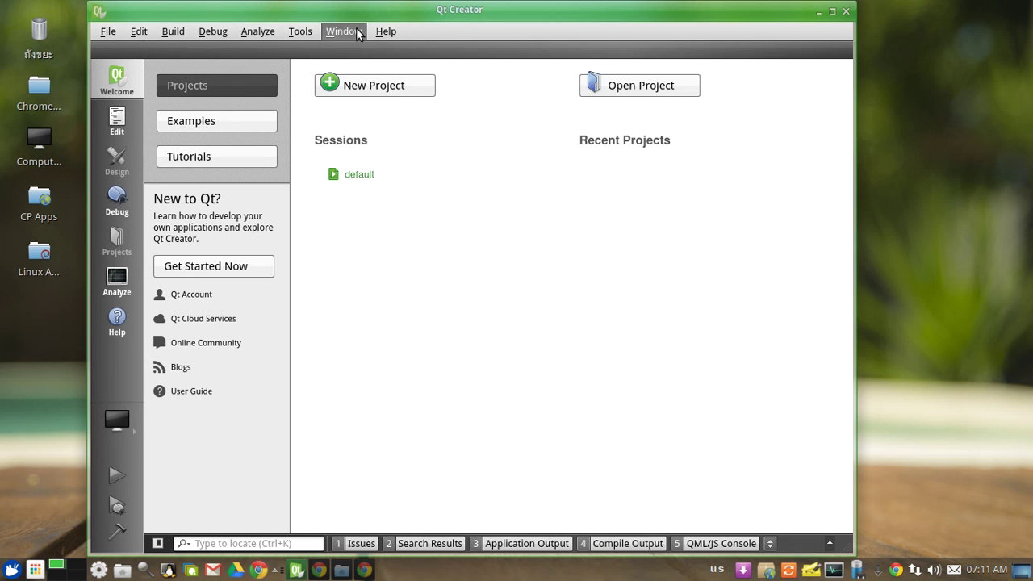
Step: Check the version information in About Qt Creator and dismiss it
{"action": "left_click", "coordinate": [389, 34]}
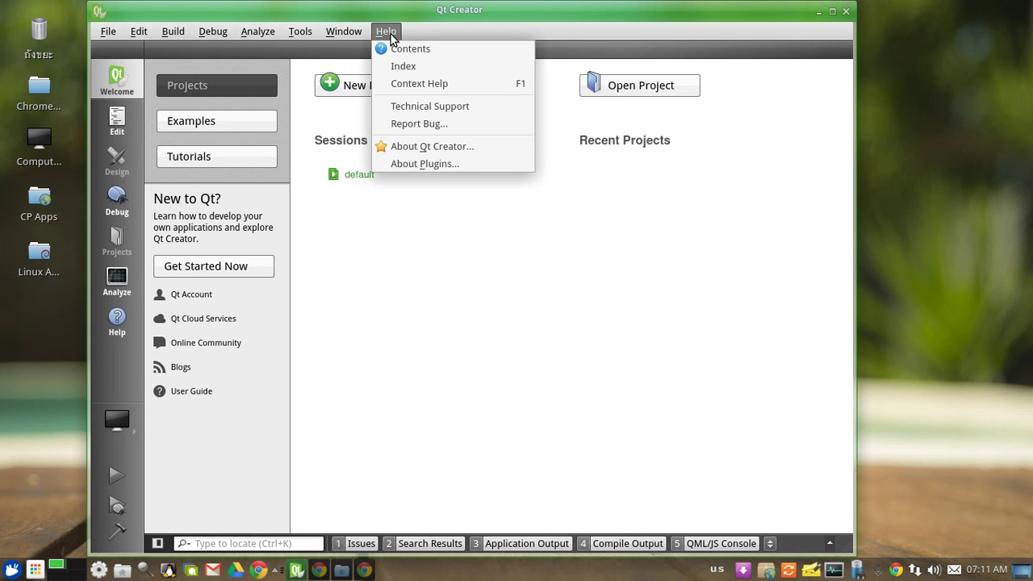
{"action": "left_click", "coordinate": [412, 148]}
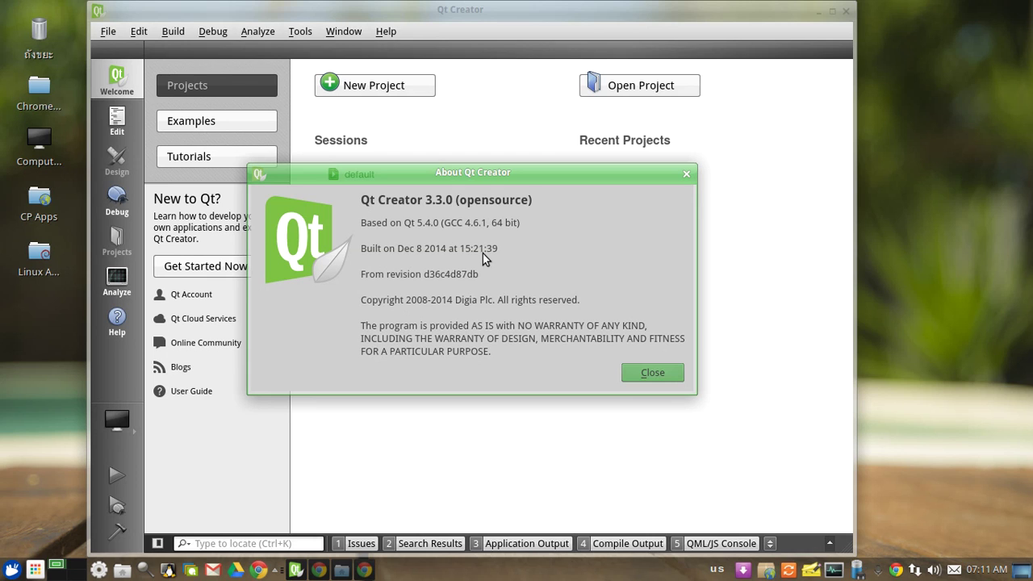
{"action": "left_click", "coordinate": [636, 371]}
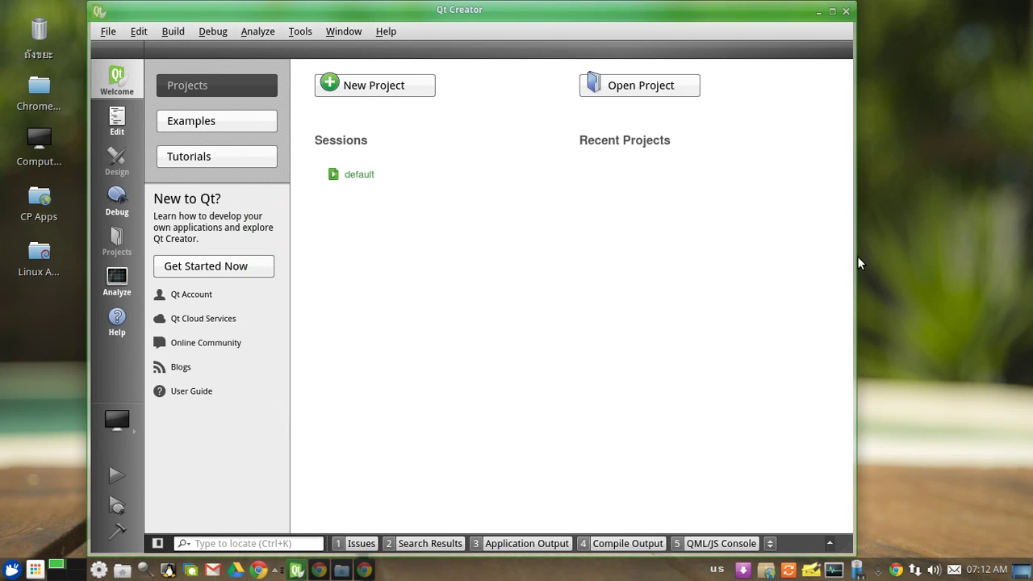
Step: Widen the Qt Creator window and close the program
{"action": "left_click_drag", "start_coordinate": [854, 261], "coordinate": [957, 263]}
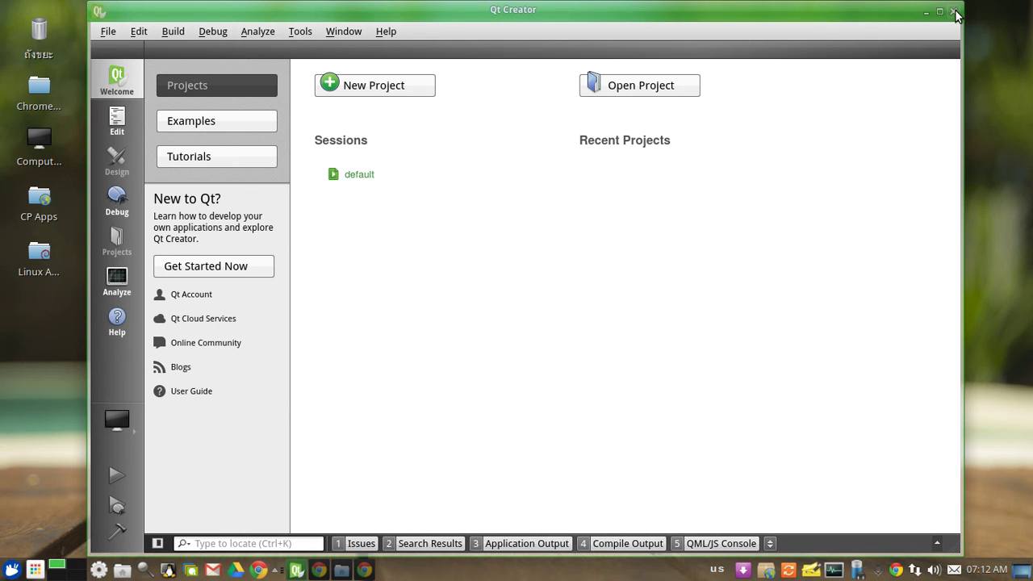
{"action": "left_click", "coordinate": [955, 11]}
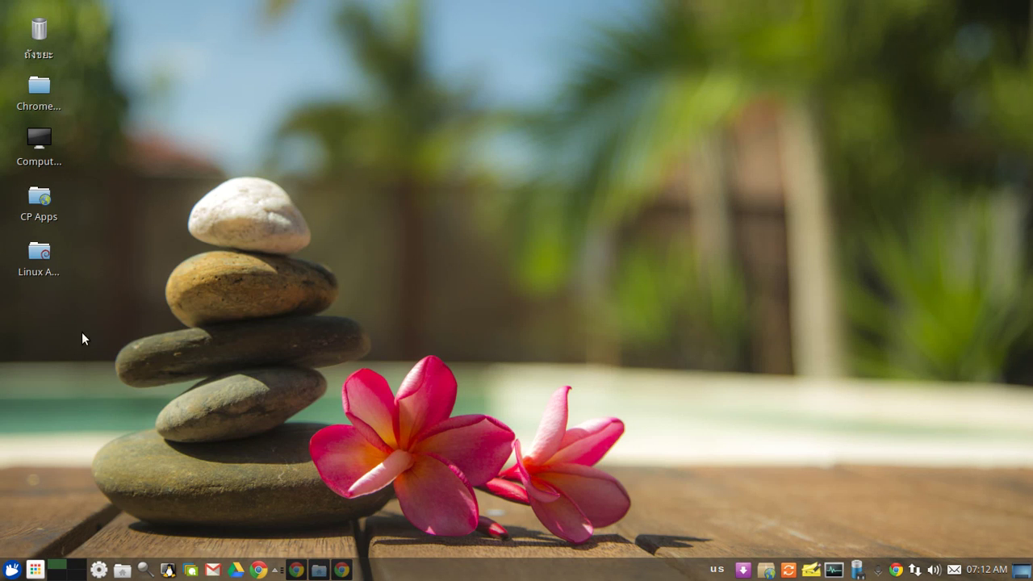
Step: Place a Qt Creator (Community) launcher on the desktop from the application menu's development category
{"action": "left_click", "coordinate": [12, 570]}
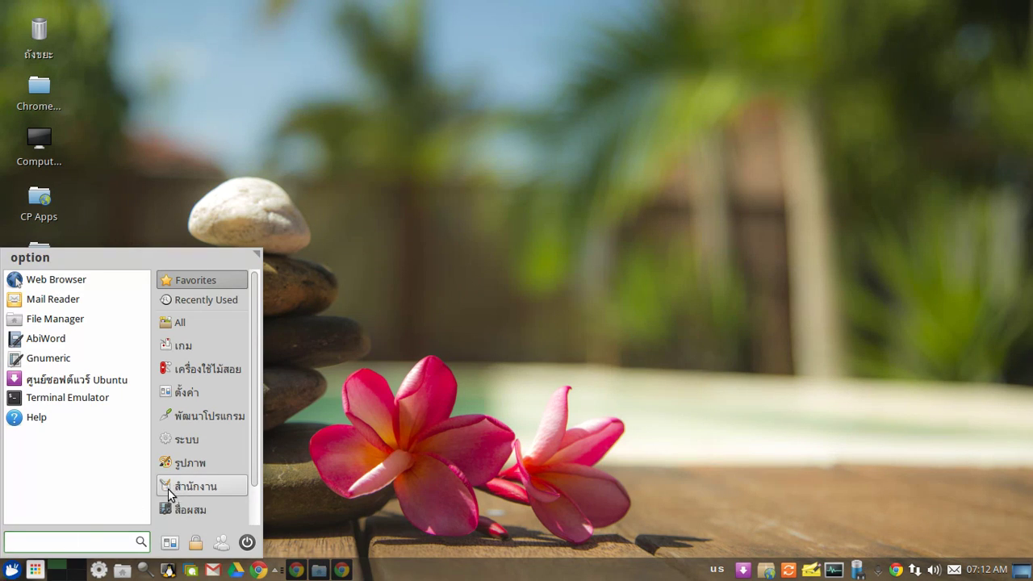
{"action": "left_click", "coordinate": [204, 415]}
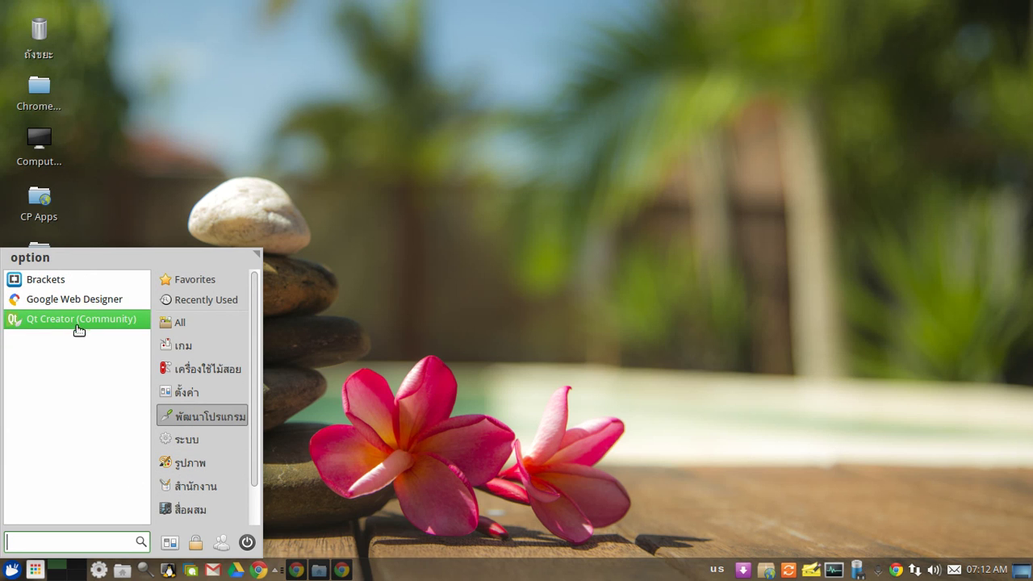
{"action": "left_click_drag", "start_coordinate": [71, 323], "coordinate": [354, 320]}
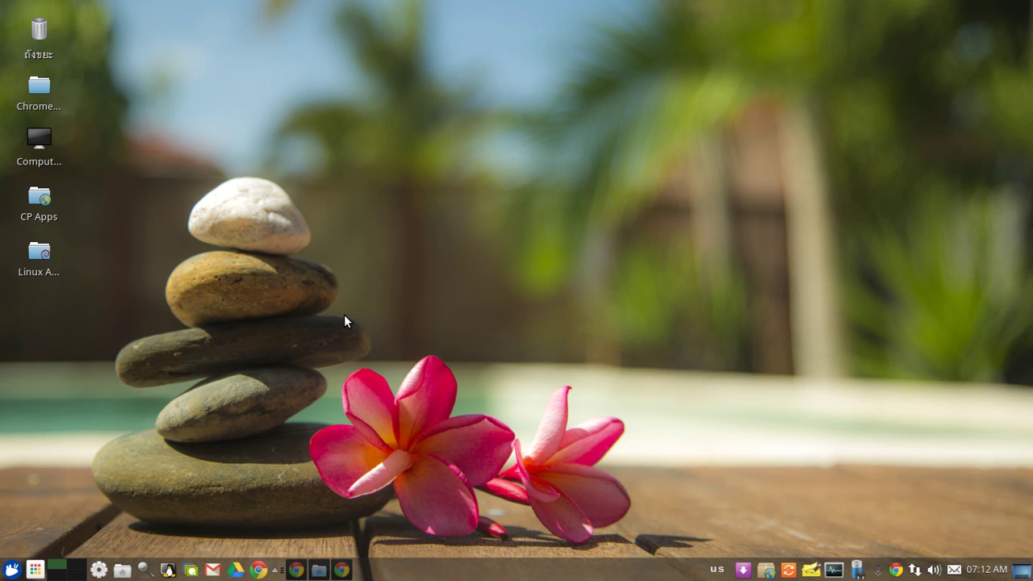
Step: Launch Qt Creator from its new desktop shortcut
{"action": "left_click", "coordinate": [39, 307]}
{"action": "right_click", "coordinate": [39, 315]}
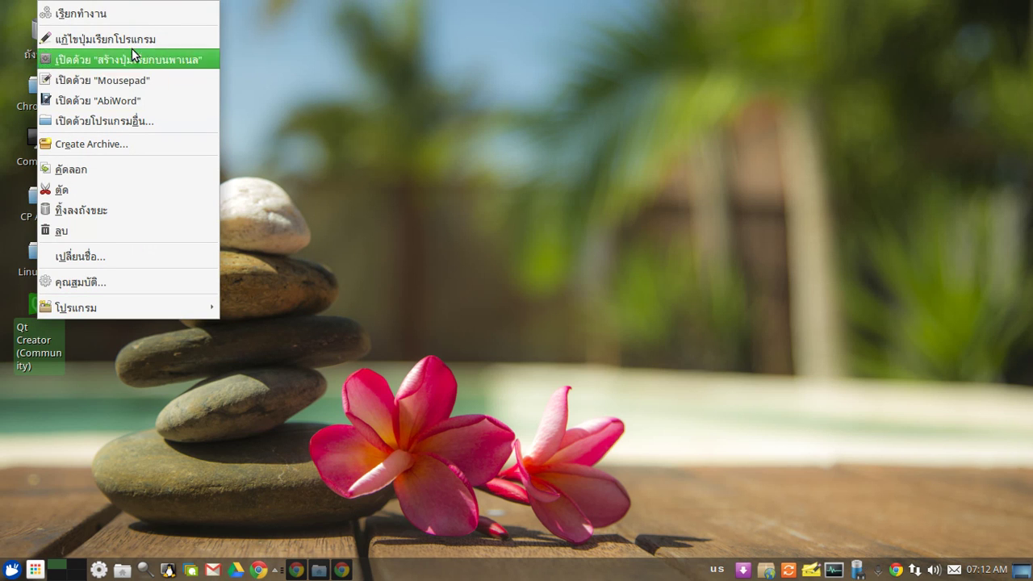
{"action": "left_click", "coordinate": [135, 13]}
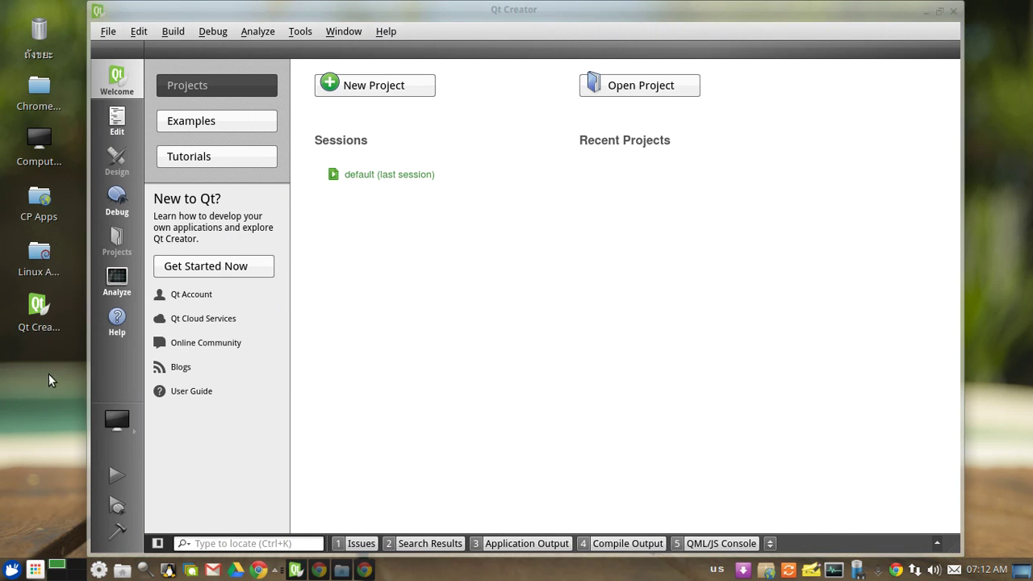
Step: Check the About Qt Creator information again and close Qt Creator
{"action": "left_click", "coordinate": [385, 32]}
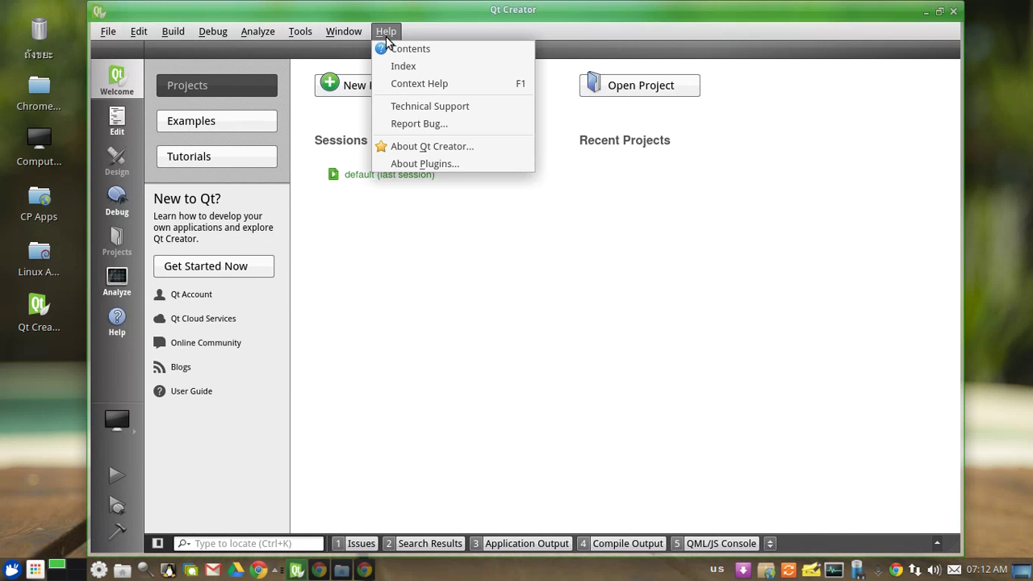
{"action": "left_click", "coordinate": [410, 146]}
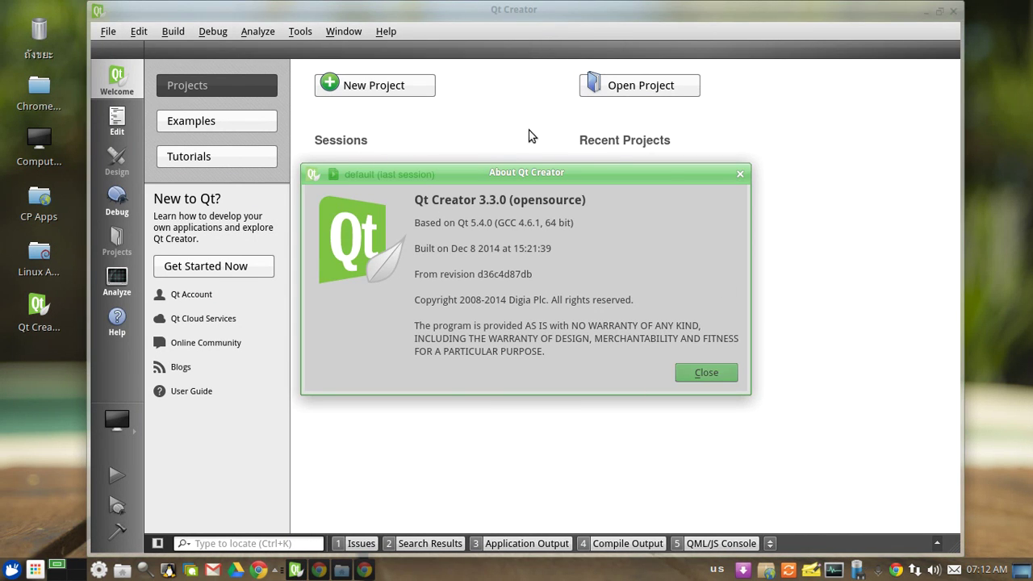
{"action": "left_click", "coordinate": [721, 375]}
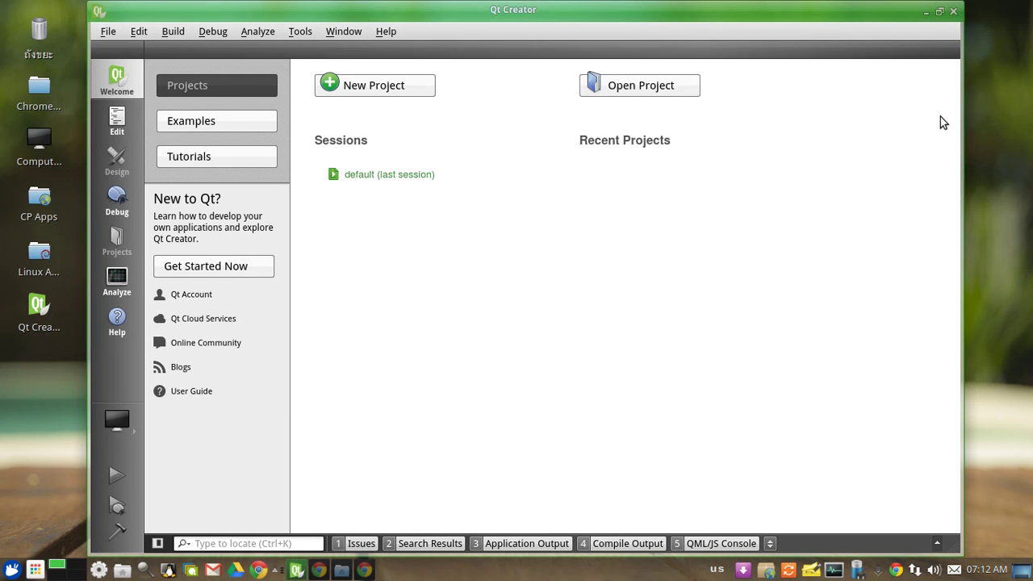
{"action": "left_click", "coordinate": [954, 12]}
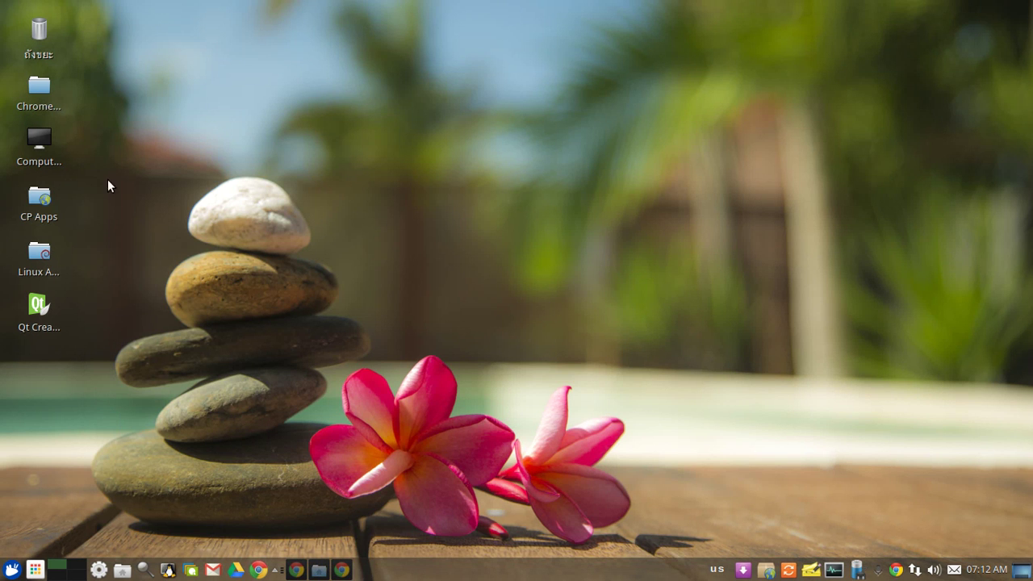
Step: Open the CP Apps folder beside the desktop icons and copy the Qt Creator (Community) shortcut into it
{"action": "double_click", "coordinate": [50, 201]}
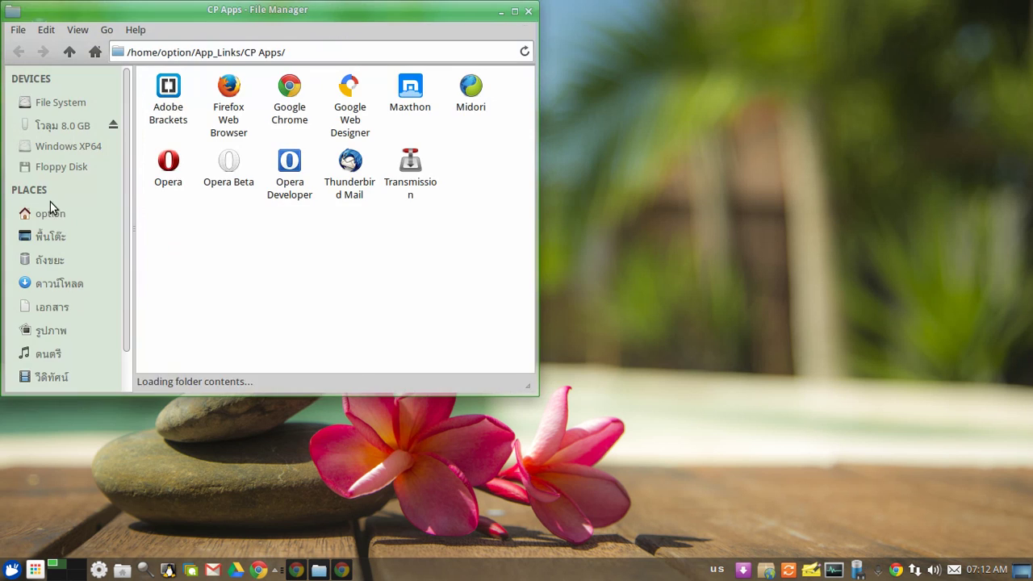
{"action": "left_click_drag", "start_coordinate": [274, 10], "coordinate": [363, 10]}
{"action": "left_click_drag", "start_coordinate": [36, 329], "coordinate": [311, 226]}
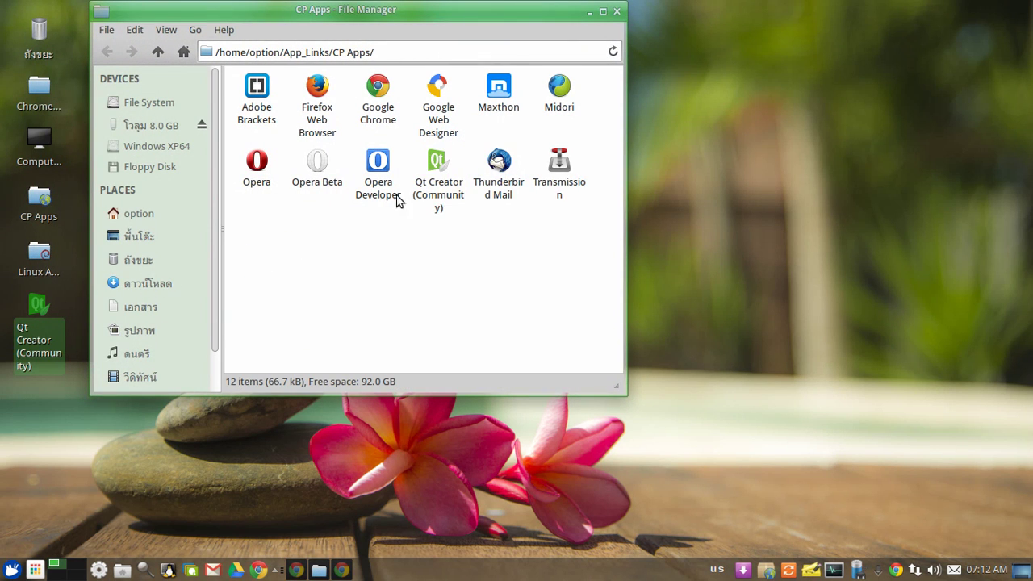
Step: Rename the Qt Creator (Community) launcher in the CP Apps folder to Qt 5 Creator
{"action": "right_click", "coordinate": [438, 192]}
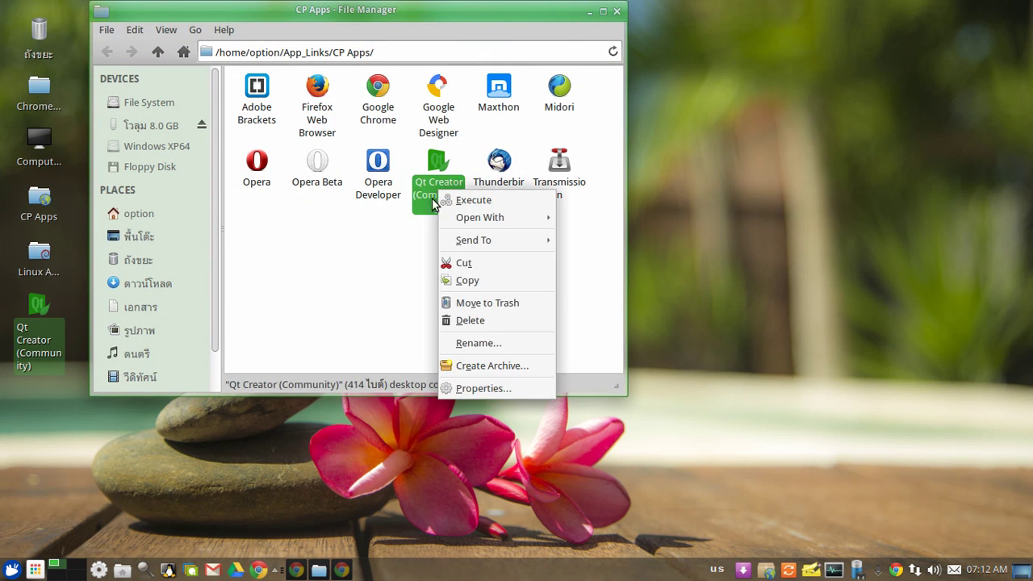
{"action": "left_click", "coordinate": [480, 343]}
{"action": "left_click", "coordinate": [398, 224]}
{"action": "left_click_drag", "start_coordinate": [361, 227], "coordinate": [444, 227]}
{"action": "key", "text": "BackSpace"}
{"action": "left_click", "coordinate": [330, 227]}
{"action": "type", "text": "5"}
{"action": "left_click", "coordinate": [437, 256]}
{"action": "left_click", "coordinate": [432, 234]}
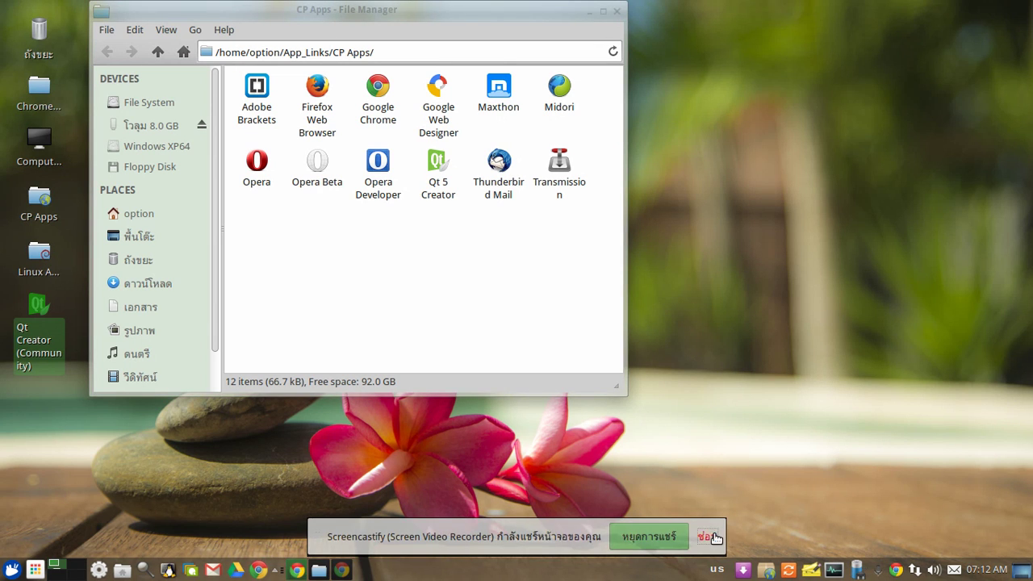
Step: Switch to Google Chrome, open a new tab and close the Qt download and downloads tabs
{"action": "left_click", "coordinate": [707, 537]}
{"action": "left_click", "coordinate": [355, 570]}
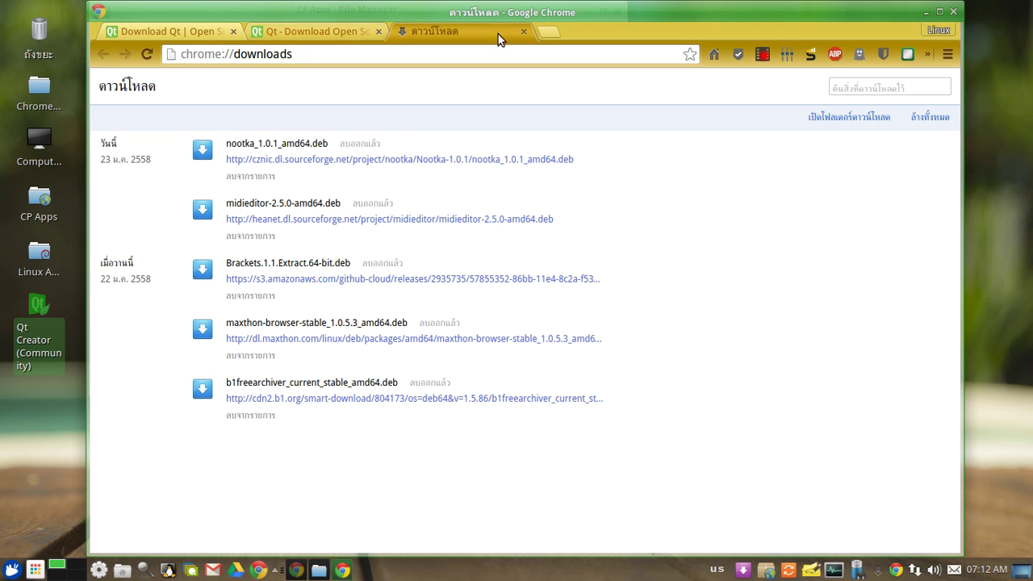
{"action": "left_click", "coordinate": [378, 31]}
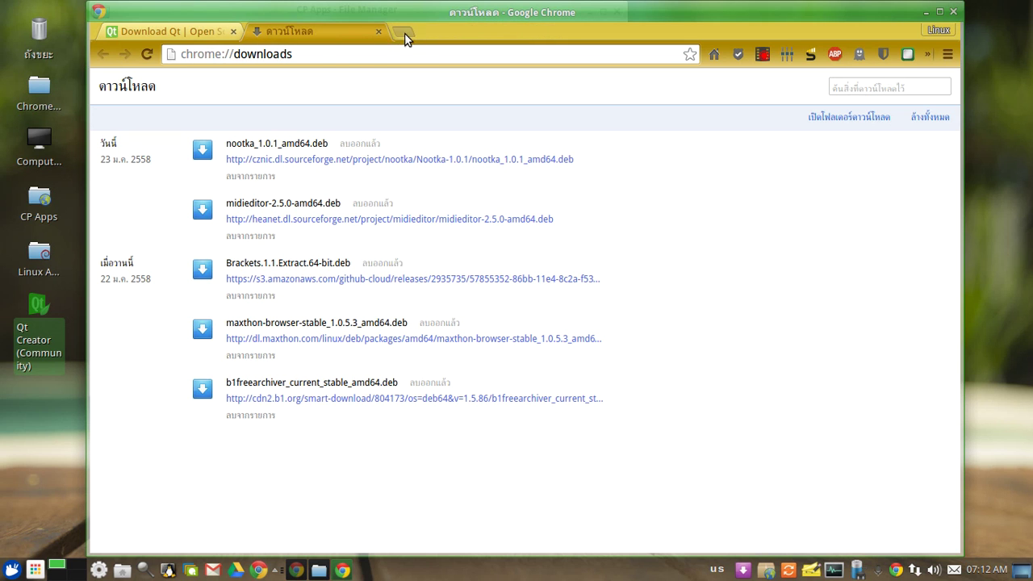
{"action": "left_click", "coordinate": [404, 33]}
{"action": "left_click", "coordinate": [378, 30]}
{"action": "left_click", "coordinate": [232, 31]}
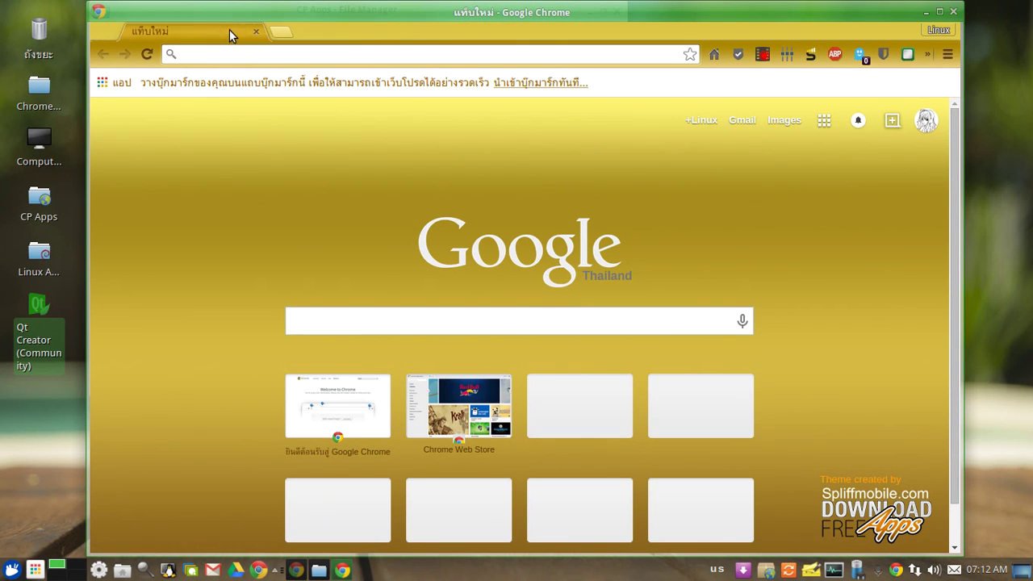
{"action": "left_click", "coordinate": [761, 56]}
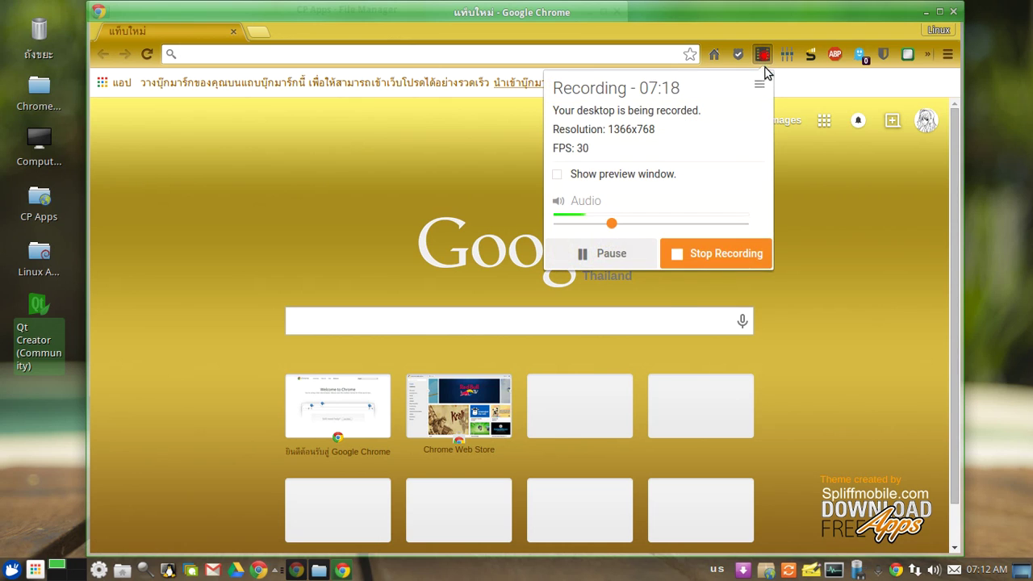